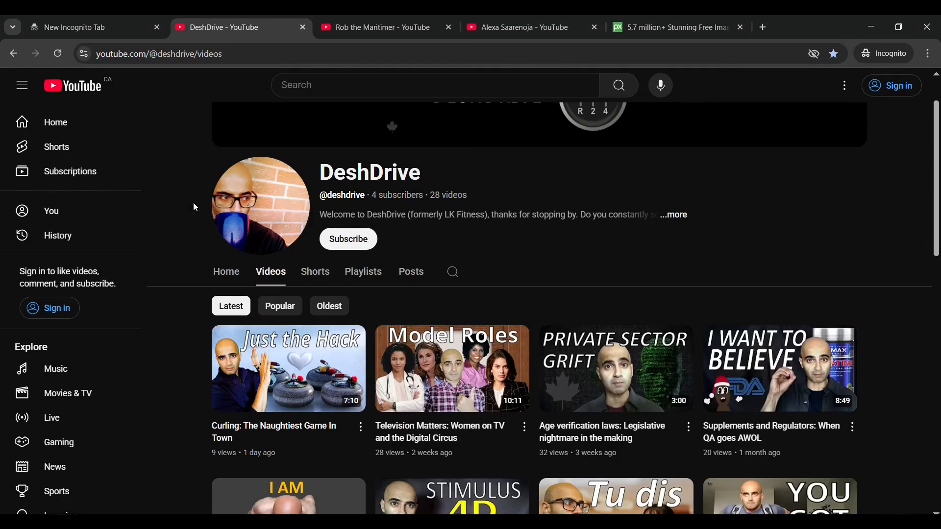
# - Examine the video thumbnails on the DeshDrive and Rob the Maritimer channels and the thumbnail search results on the third open channel
pyautogui.scroll(-3, 195, 207)
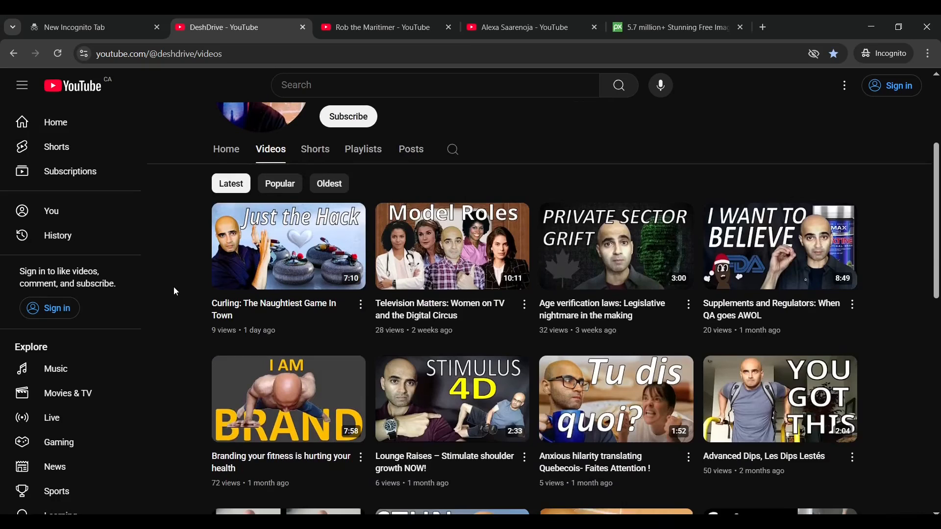
pyautogui.moveTo(218, 307)
pyautogui.click(330, 30)
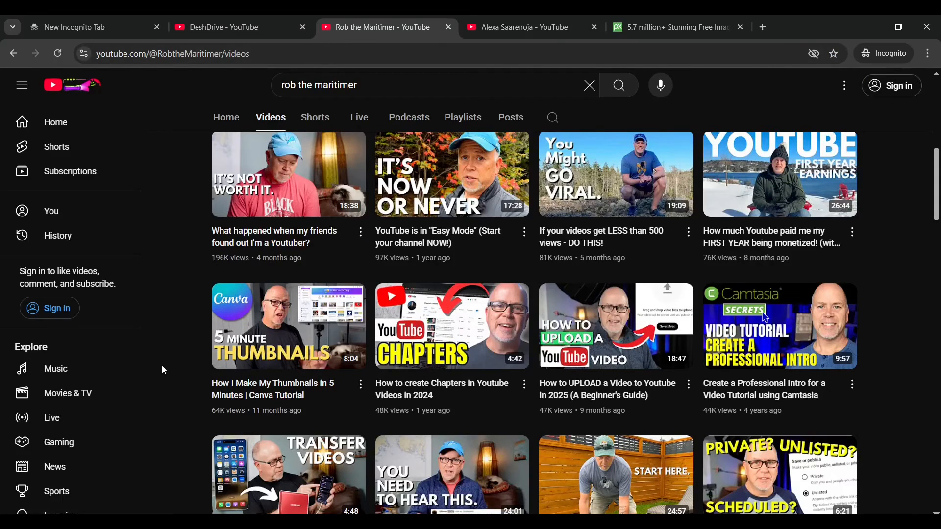
pyautogui.moveTo(239, 371)
pyautogui.scroll(1, 186, 366)
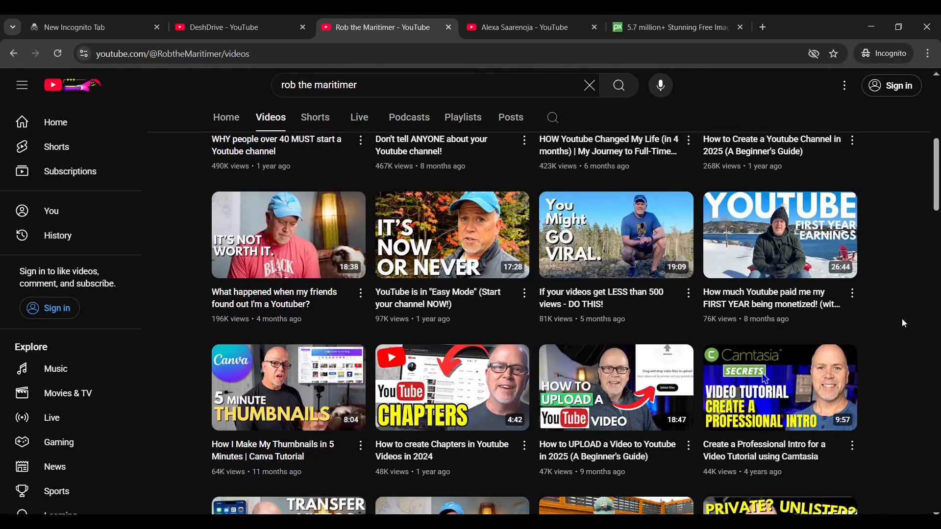
pyautogui.moveTo(815, 222)
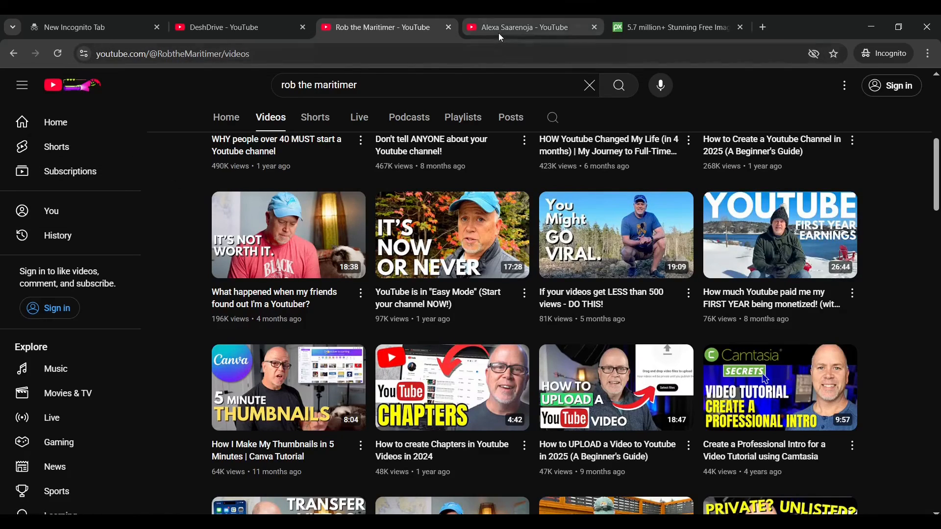
pyautogui.moveTo(499, 31)
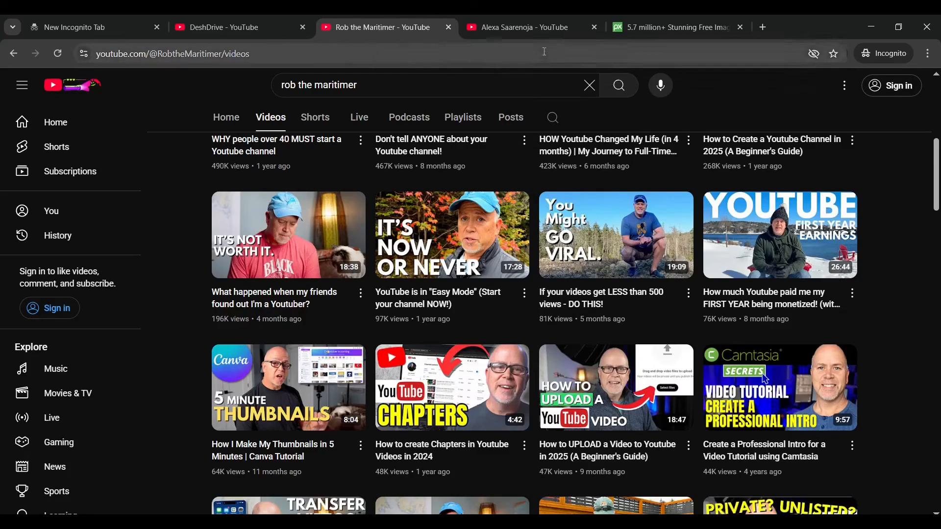
pyautogui.hotkey('alt', 'Left')
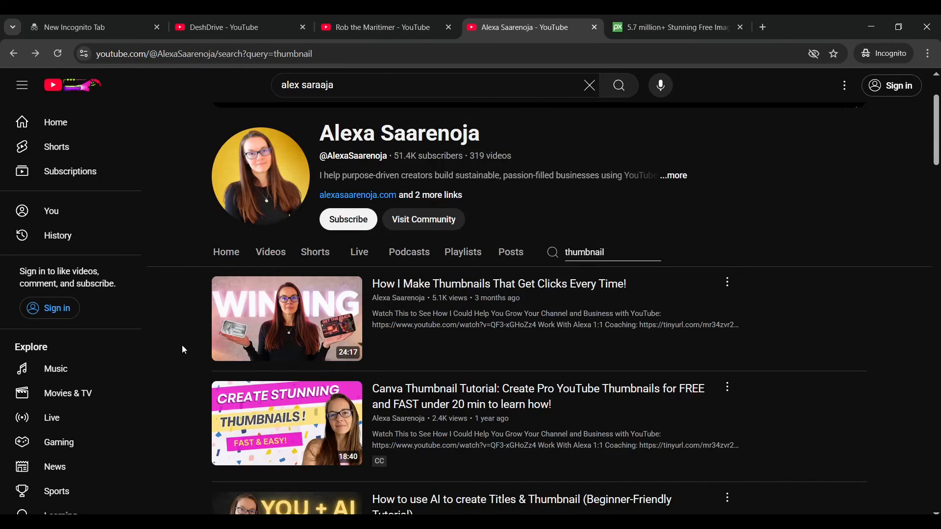
pyautogui.moveTo(271, 359)
pyautogui.moveTo(230, 339)
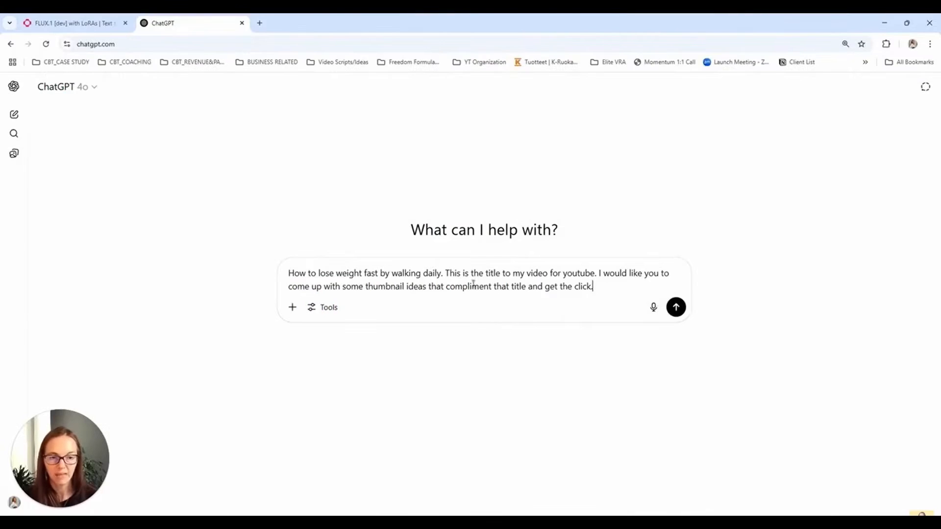
# - Ask ChatGPT for thumbnail ideas for the video "How to lose weight fast by walking daily" and view the generated images on fal.ai
pyautogui.click(676, 312)
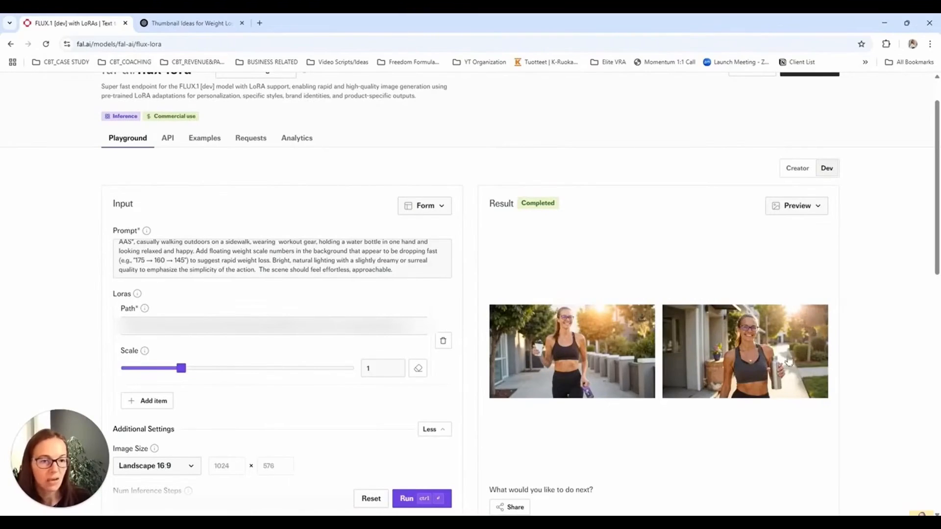
pyautogui.click(764, 352)
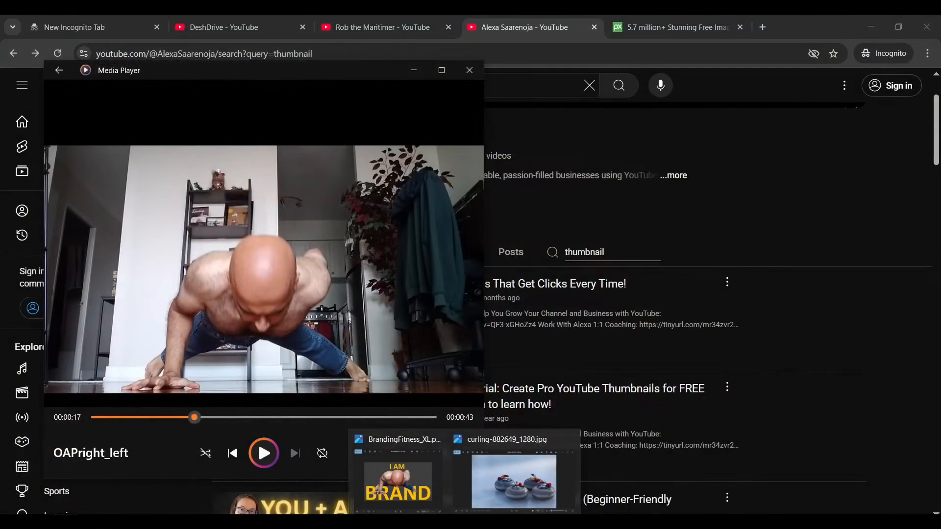
# - Bring up BrandingFitness_XL.png beside the paused video and open Paint 3D with a blank canvas
pyautogui.click(390, 475)
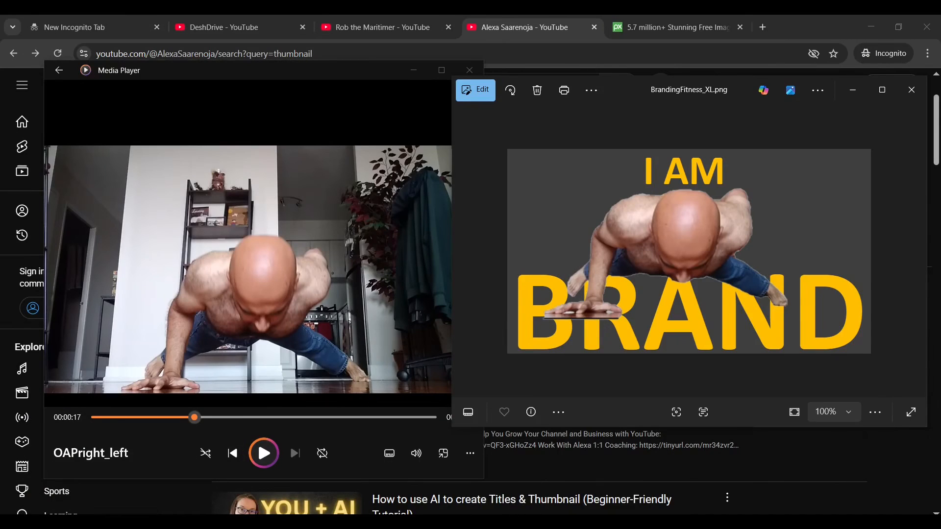
pyautogui.click(482, 521)
pyautogui.click(466, 309)
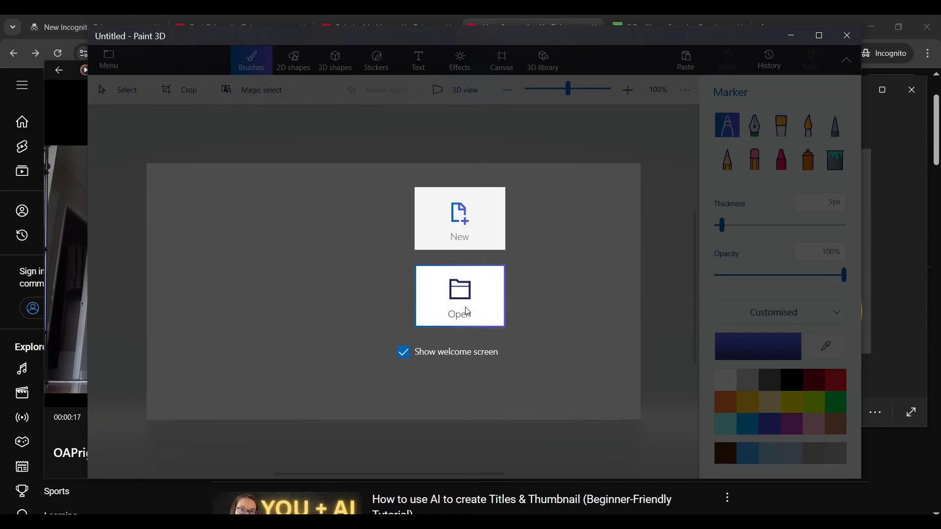
pyautogui.click(157, 60)
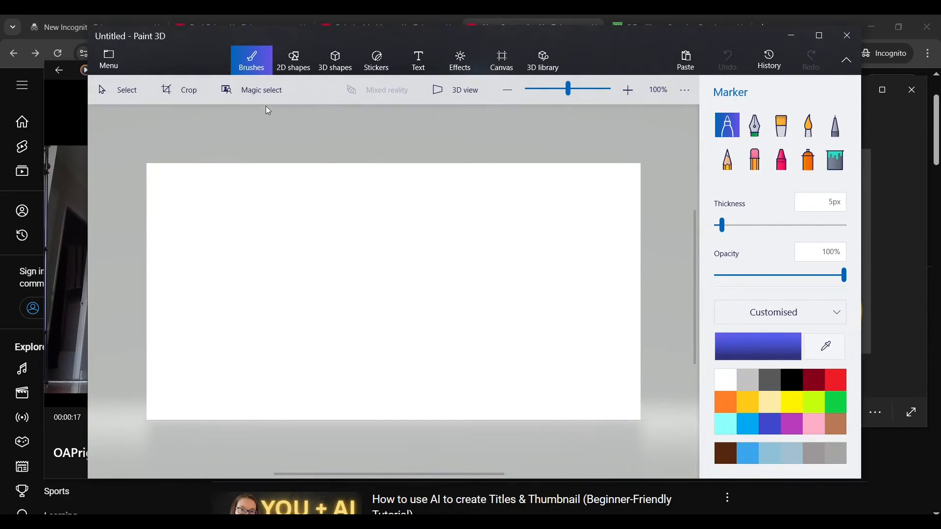
# - Begin cropping the blank canvas with the 16:9 framing
pyautogui.click(185, 97)
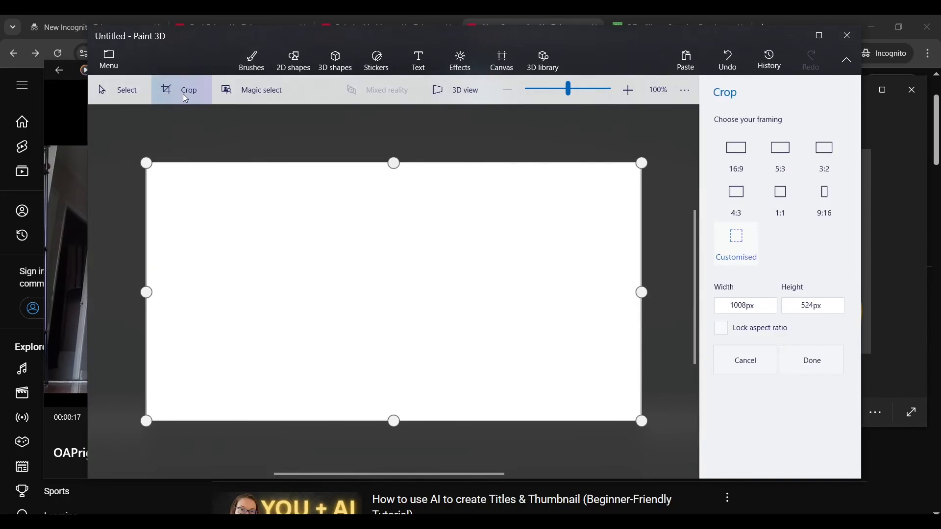
pyautogui.click(736, 156)
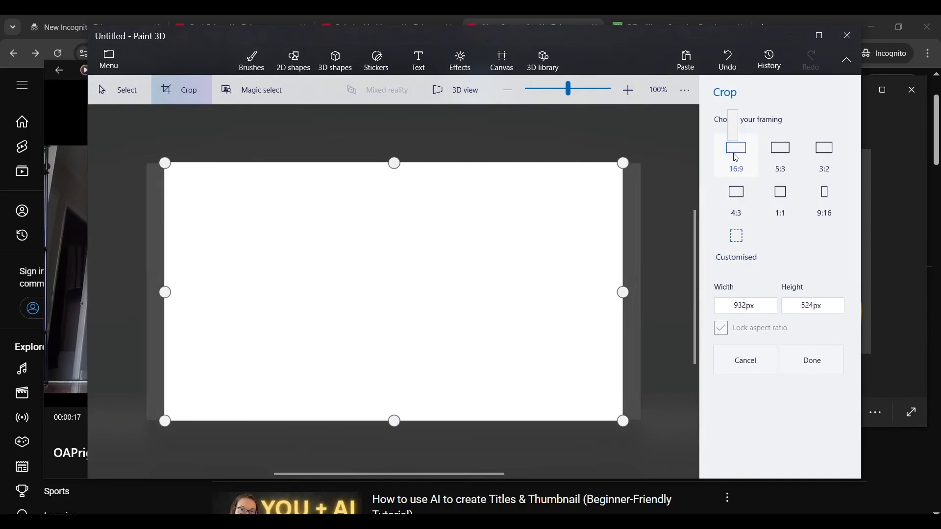
# - Try to give the crop frame a width of 1280 px and a custom height
pyautogui.click(748, 311)
pyautogui.click(726, 305)
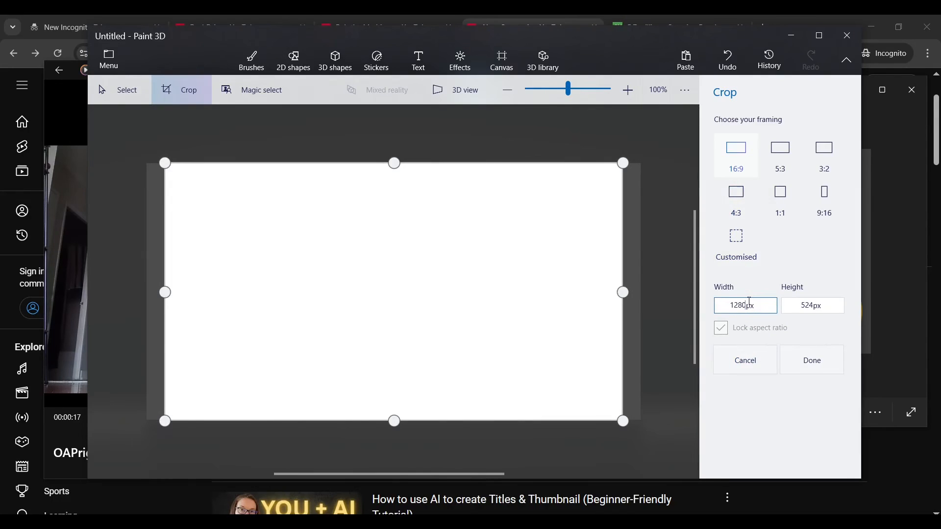
pyautogui.write('1280')
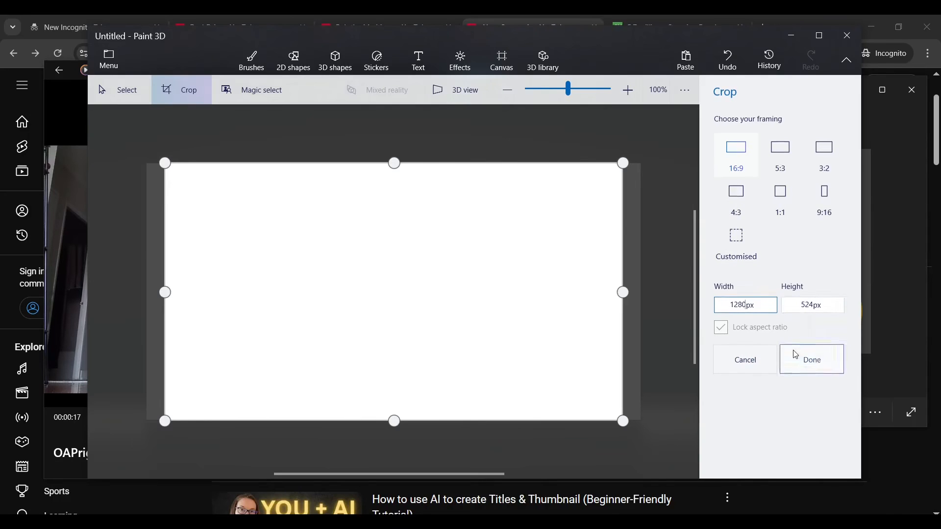
pyautogui.click(809, 308)
pyautogui.click(589, 283)
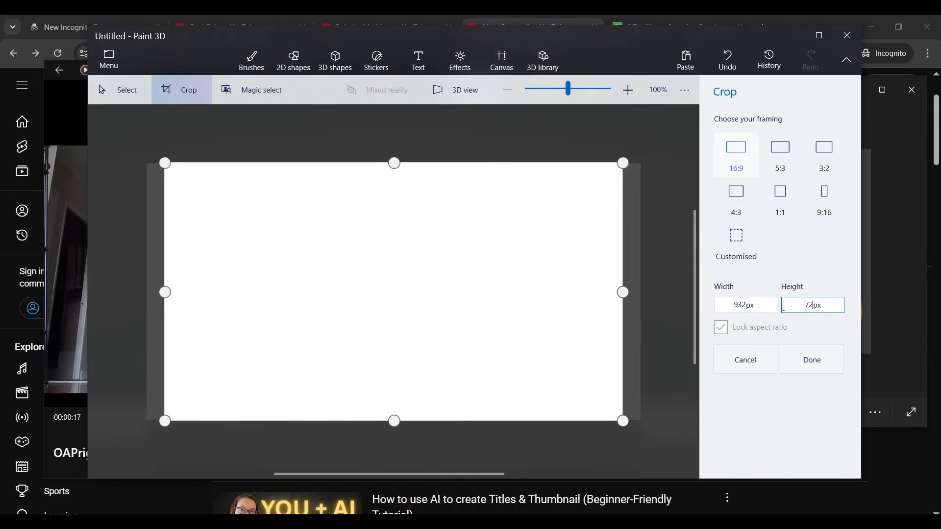
pyautogui.click(692, 357)
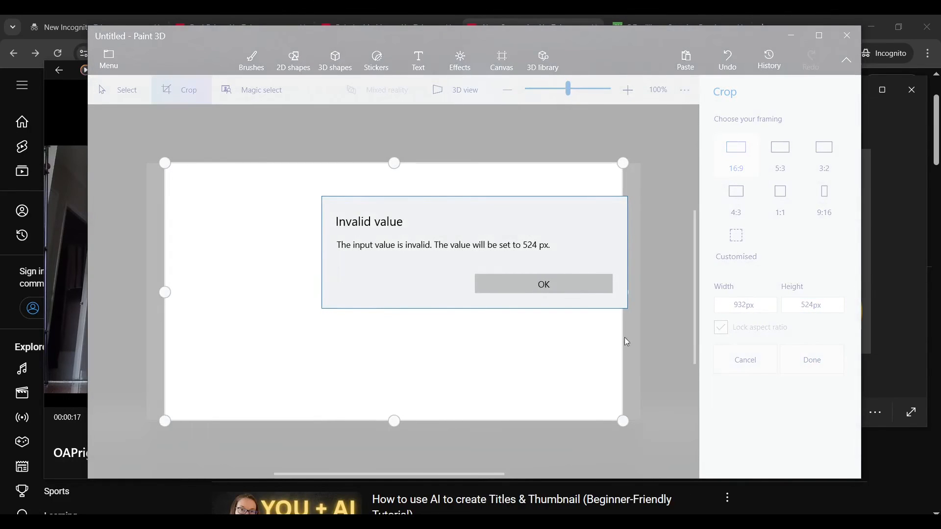
pyautogui.click(514, 283)
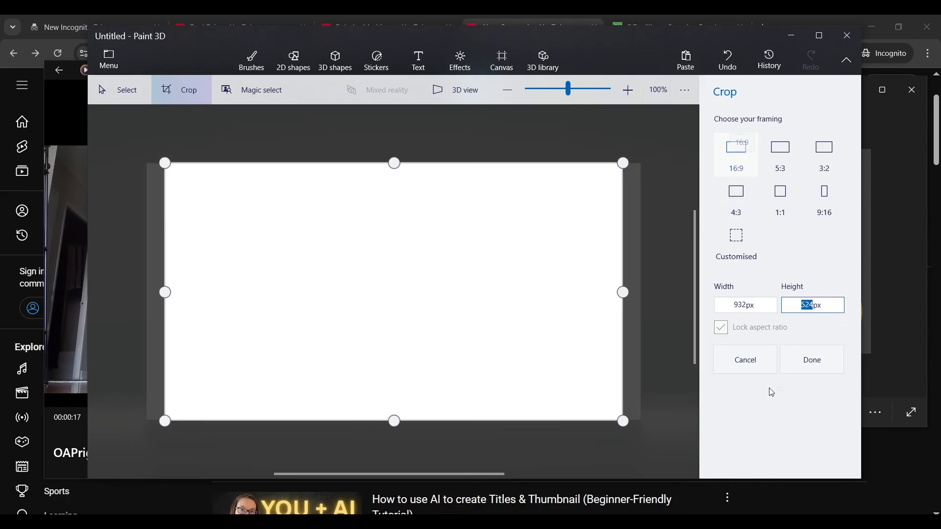
# - Apply the 16:9 crop to the blank canvas
pyautogui.click(742, 154)
pyautogui.click(811, 361)
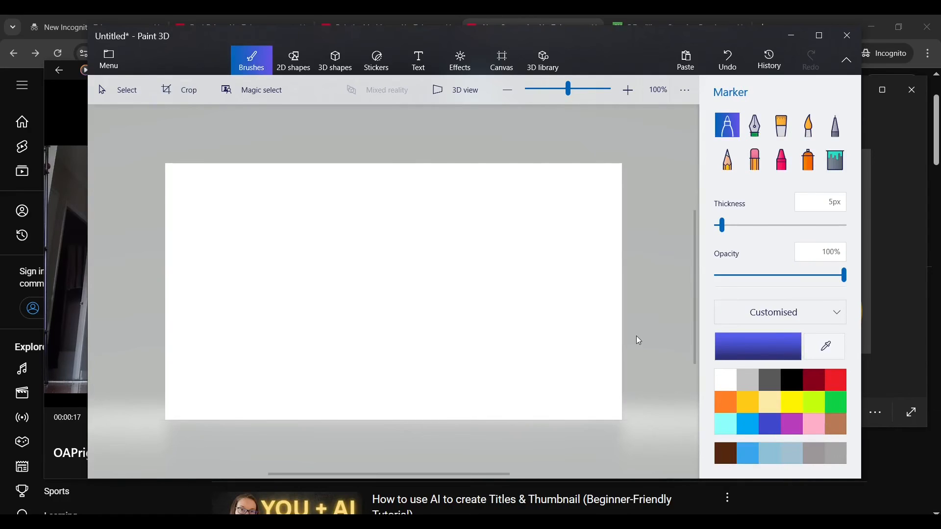
# - Switch to Media Player and capture a rectangular snip of the man doing the one-arm push-up in the paused OAPright_left video
pyautogui.click(785, 37)
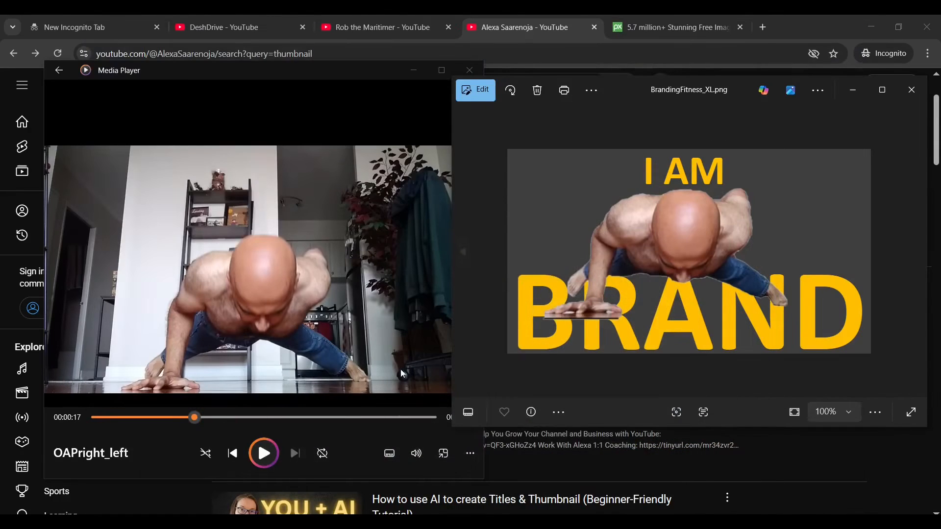
pyautogui.click(382, 84)
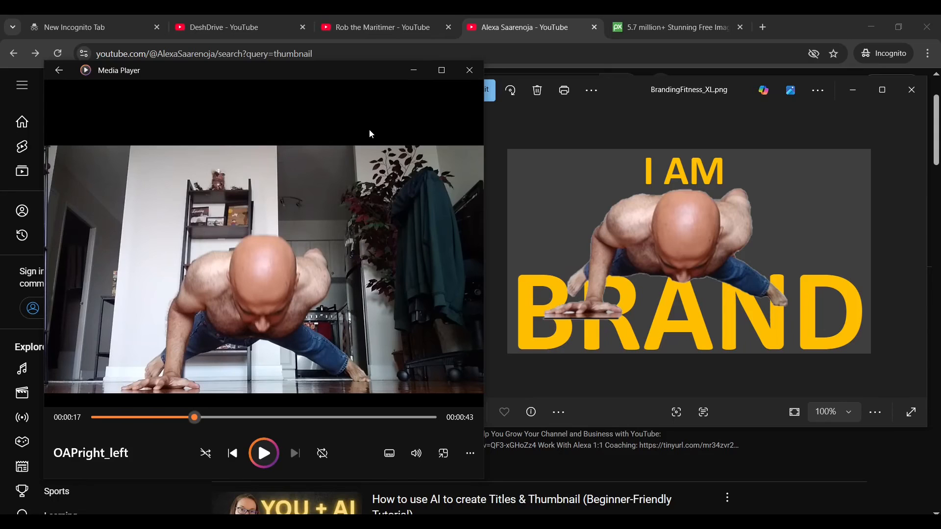
pyautogui.press('super+shift+s')
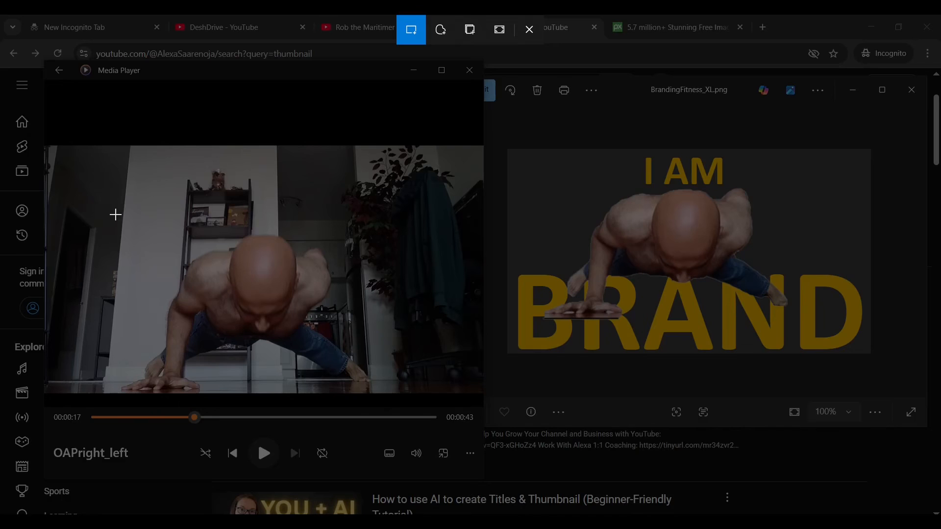
pyautogui.moveTo(98, 214)
pyautogui.mouseDown()
pyautogui.moveTo(393, 399)
pyautogui.moveTo(388, 392)
pyautogui.mouseUp()
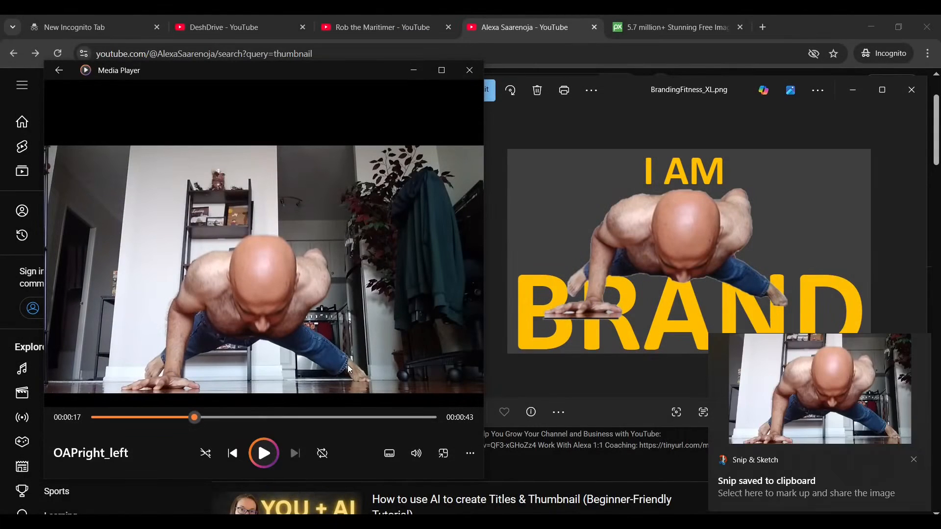
# - Switch back to Paint 3D and paste the push-up snip onto the white canvas
pyautogui.moveTo(495, 522)
pyautogui.click(487, 493)
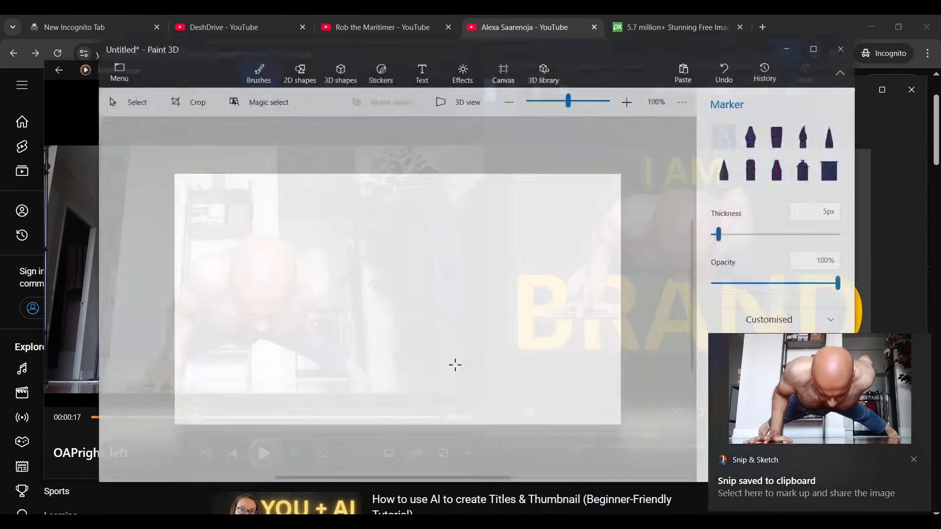
pyautogui.hotkey('ctrl', 'v')
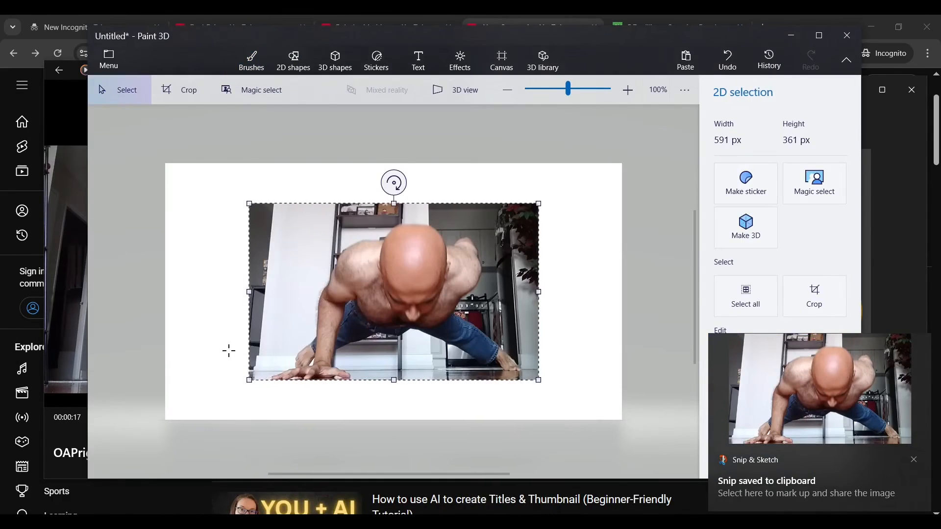
pyautogui.press('b')
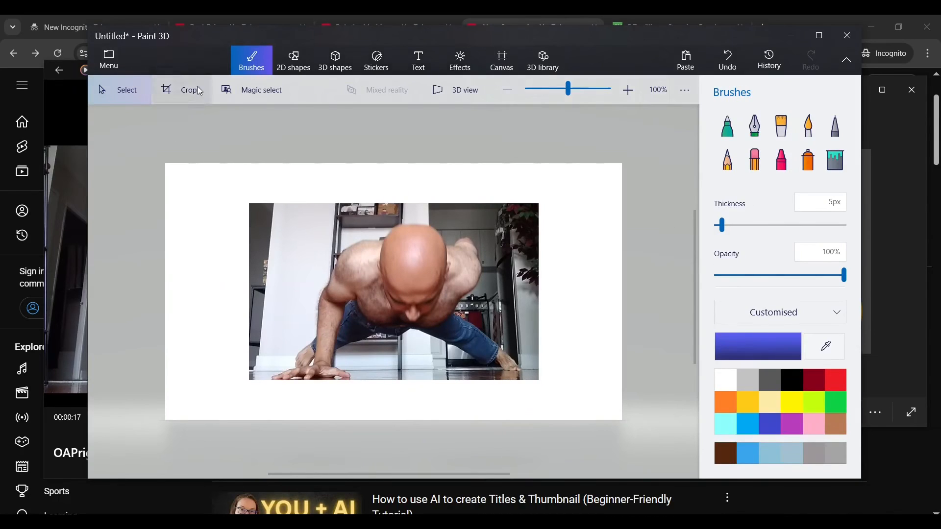
# - Use Magic select with the focus box tightened around the man to generate a cut-out of him
pyautogui.click(273, 91)
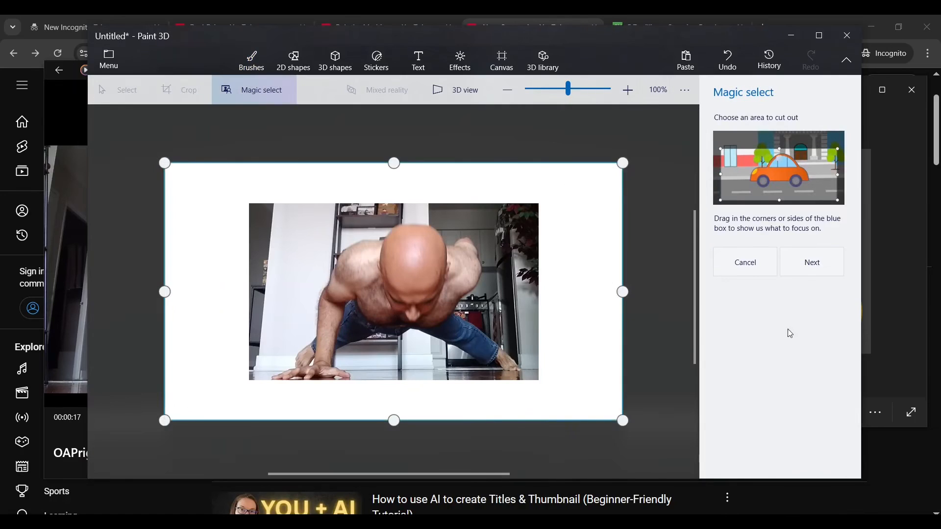
pyautogui.moveTo(164, 162); pyautogui.dragTo(269, 217)
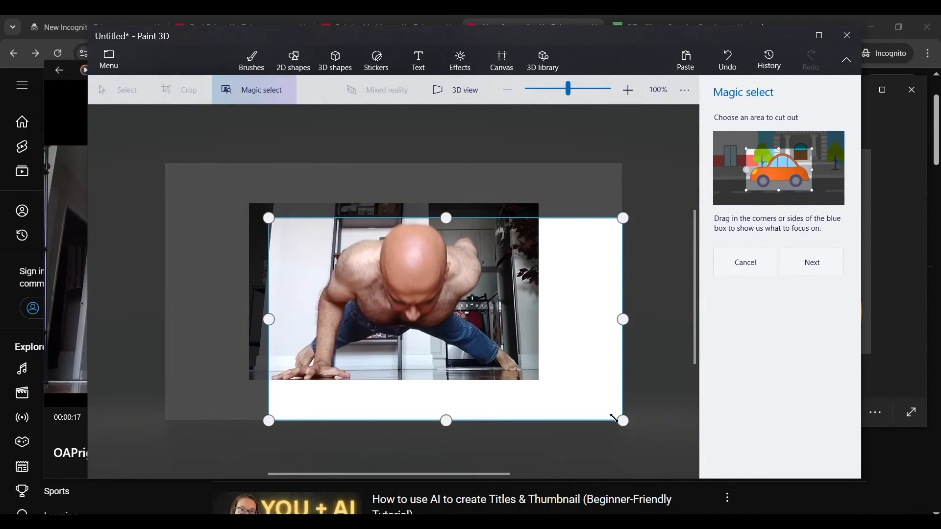
pyautogui.moveTo(621, 420); pyautogui.dragTo(533, 377)
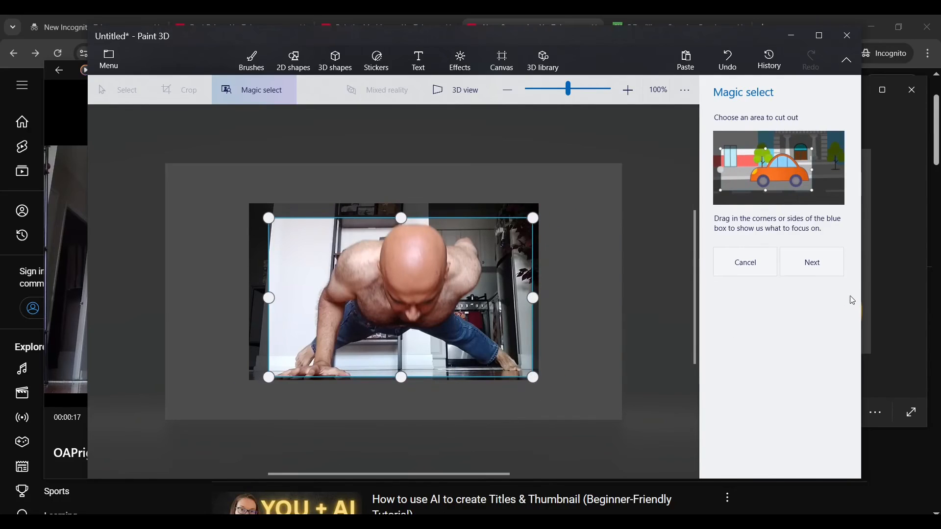
pyautogui.click(808, 263)
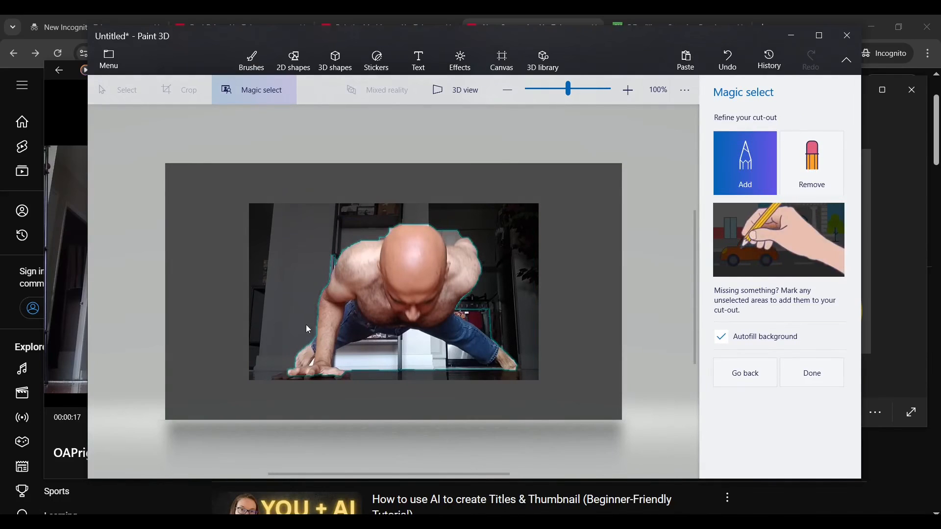
# - Remove the floor area between the man's arm and leg and the background beside his foot from the cut-out
pyautogui.click(812, 163)
pyautogui.click(383, 355)
pyautogui.moveTo(366, 352); pyautogui.dragTo(476, 366)
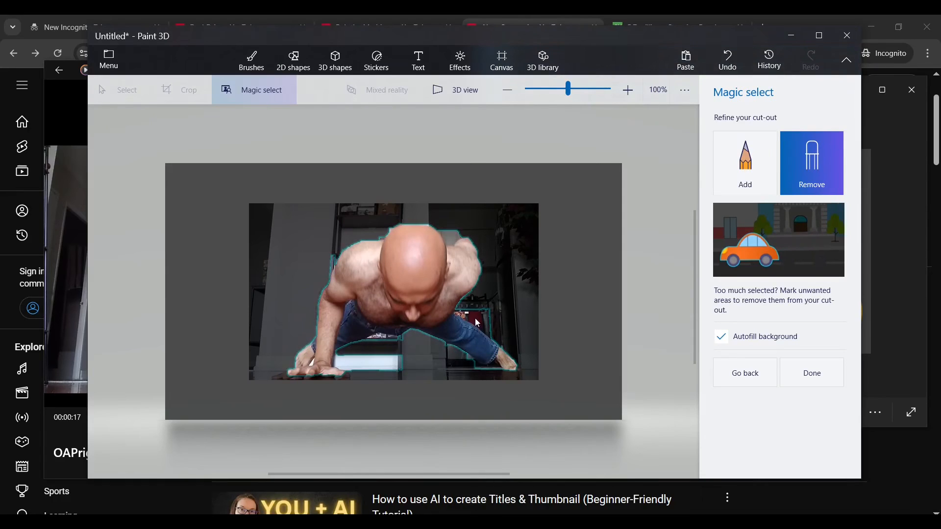
pyautogui.scroll(5, 470, 372)
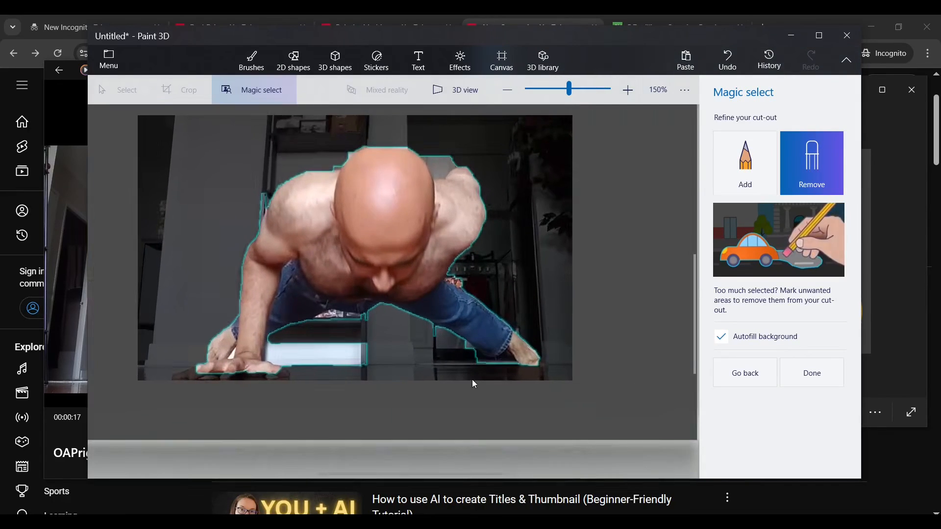
pyautogui.moveTo(490, 337); pyautogui.dragTo(501, 339)
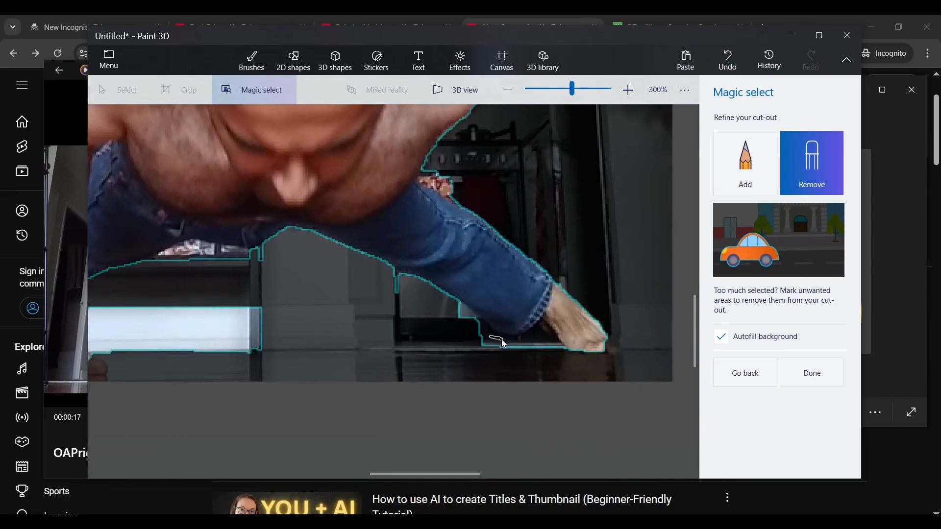
pyautogui.click(469, 313)
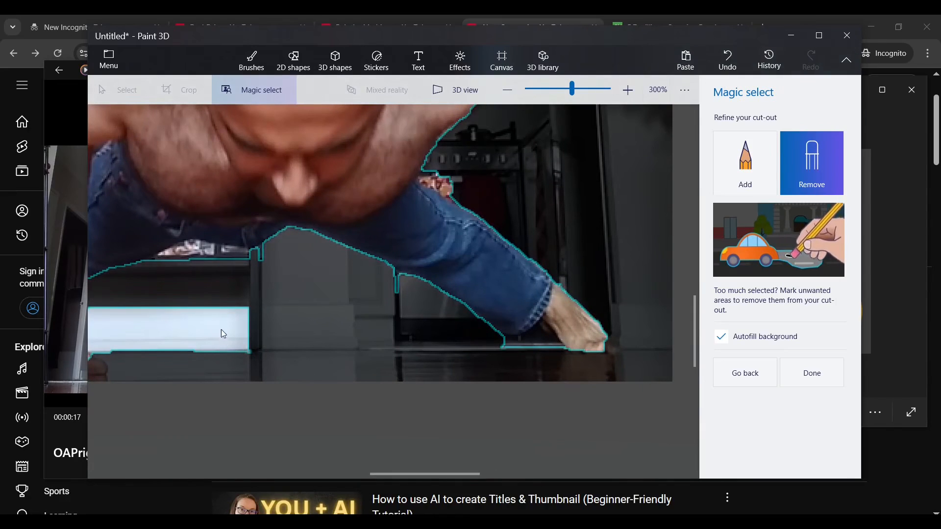
# - Remove the white strip behind the supporting arm and the cluttered background patches beneath the jeans from the cut-out
pyautogui.moveTo(220, 326); pyautogui.dragTo(146, 330)
pyautogui.moveTo(168, 249); pyautogui.dragTo(229, 254)
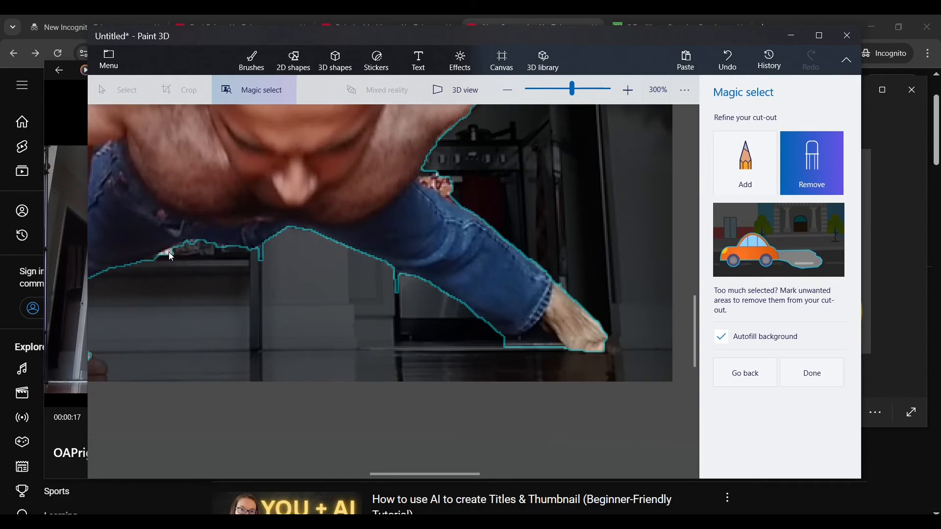
pyautogui.moveTo(168, 252); pyautogui.dragTo(175, 253)
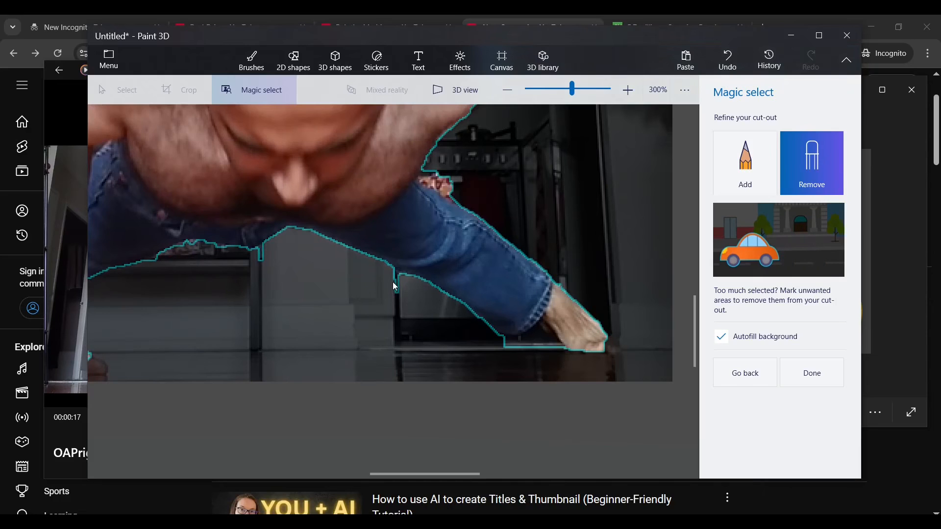
pyautogui.scroll(-5, 363, 327)
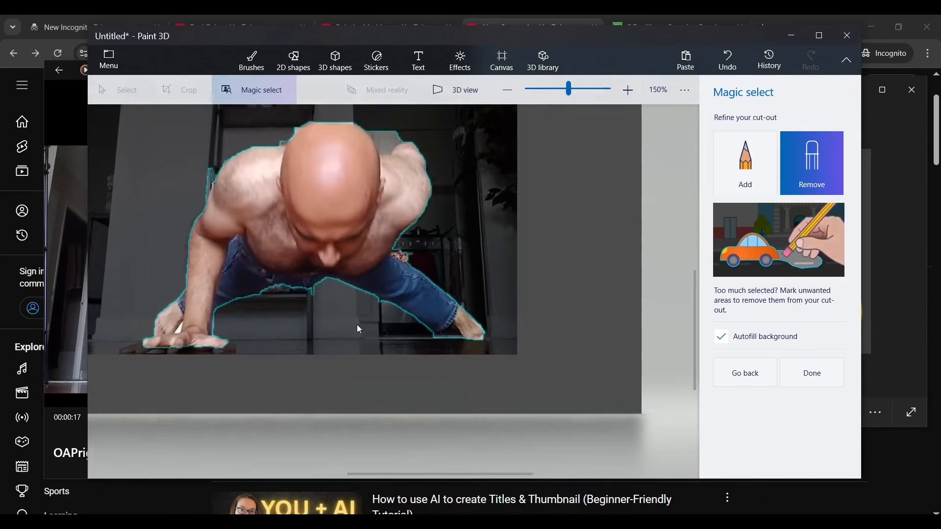
# - Remove the leftover background on both sides of the head and beside the supporting arm's shoulder from the cut-out
pyautogui.scroll(5, 158, 363)
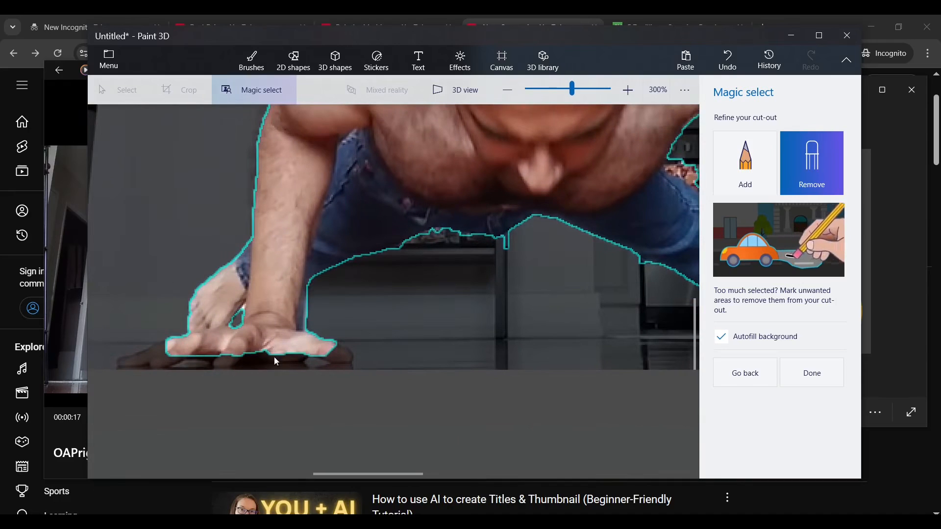
pyautogui.scroll(-2, 375, 338)
pyautogui.scroll(-2, 375, 338)
pyautogui.scroll(3, 466, 167)
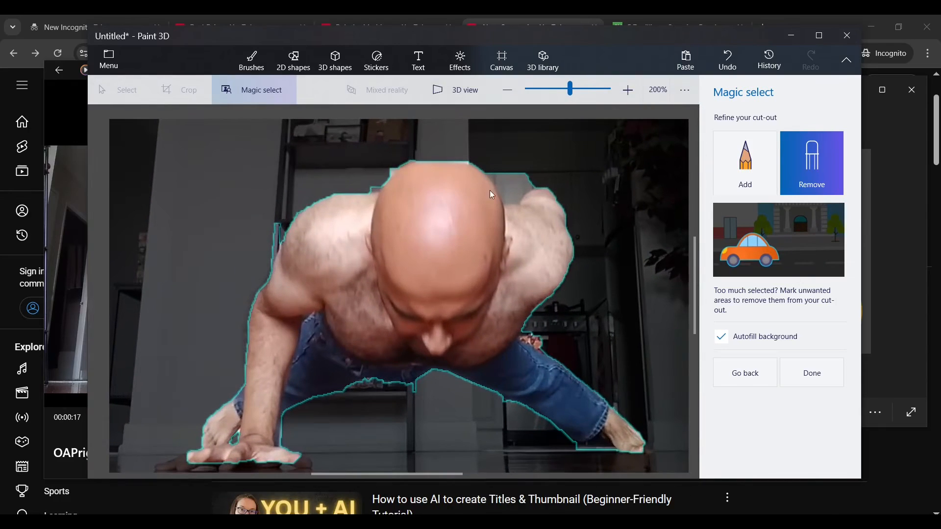
pyautogui.moveTo(493, 175)
pyautogui.mouseDown()
pyautogui.moveTo(502, 188)
pyautogui.moveTo(524, 187)
pyautogui.moveTo(513, 178)
pyautogui.mouseUp()
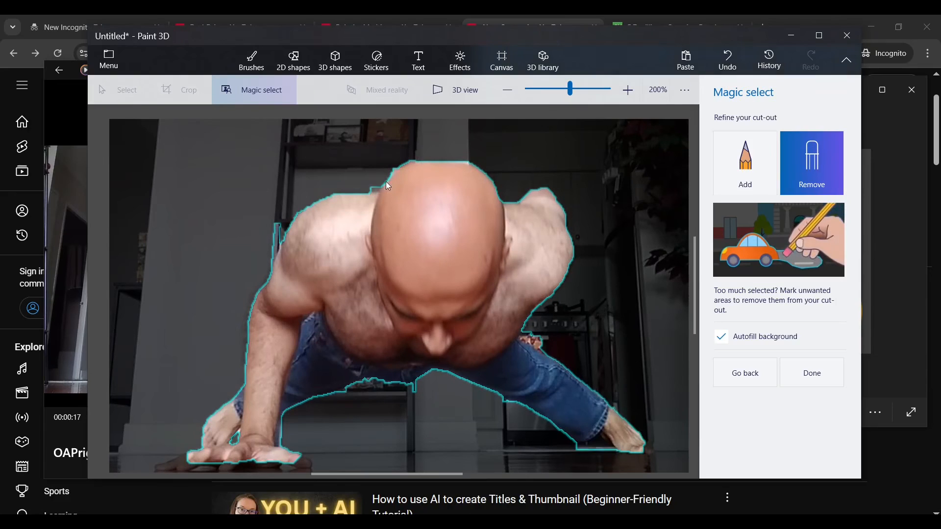
pyautogui.click(375, 189)
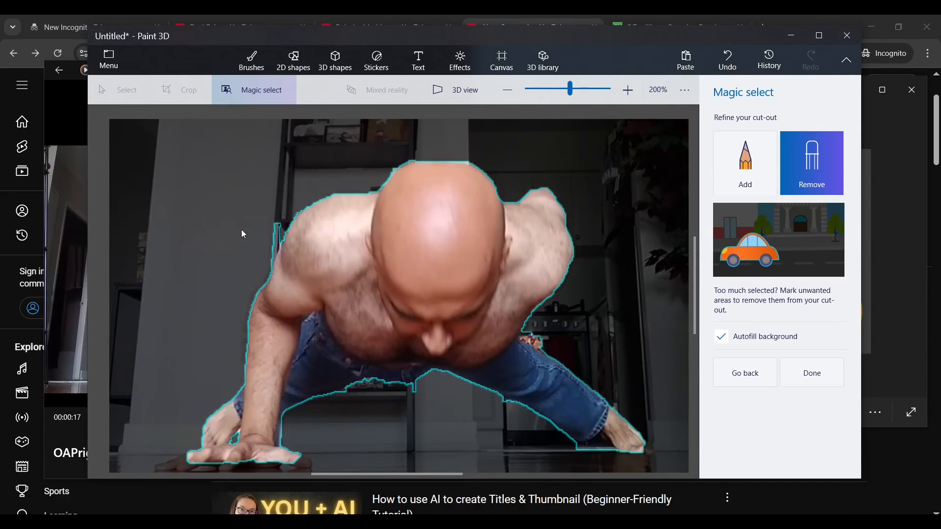
pyautogui.moveTo(276, 246); pyautogui.dragTo(277, 227)
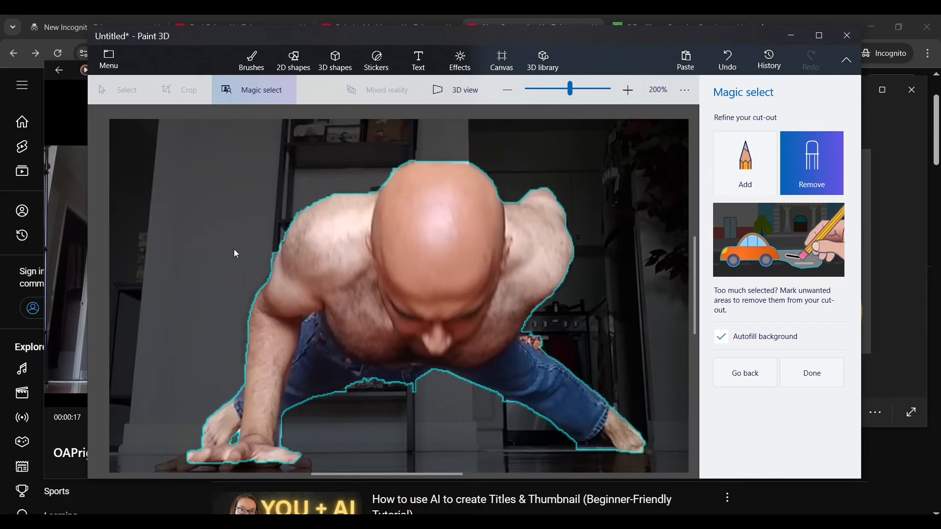
# - Remove the remaining dark floor patch between the jeans and foot, and finish the cut-out with background autofill enabled
pyautogui.scroll(-3, 273, 257)
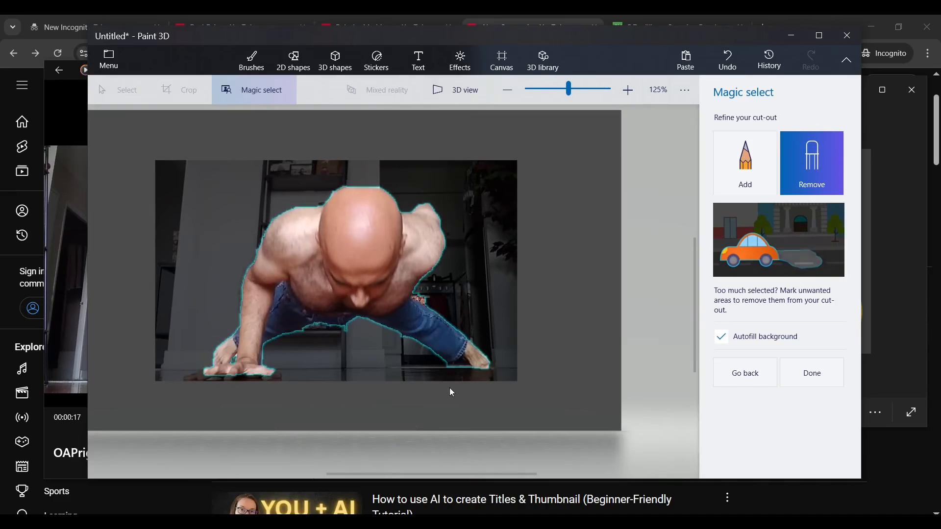
pyautogui.scroll(4, 449, 387)
pyautogui.moveTo(459, 345); pyautogui.dragTo(483, 342)
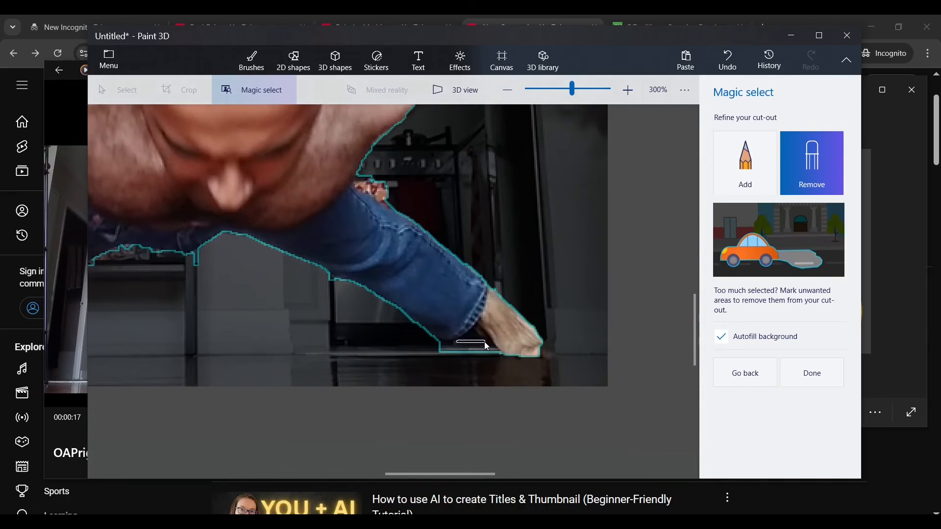
pyautogui.scroll(-4, 461, 364)
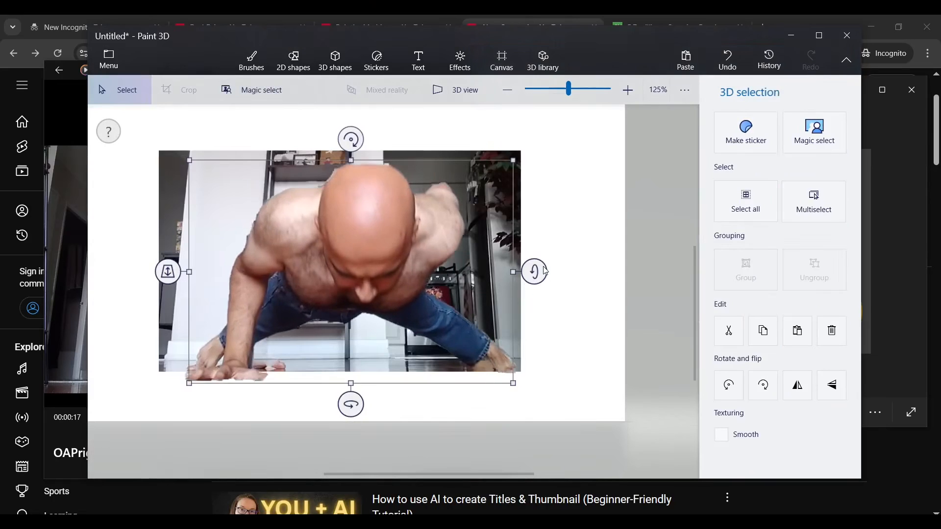
# - Move the man's cut-out off the canvas and delete the leftover background picture from the canvas
pyautogui.scroll(-2, 420, 266)
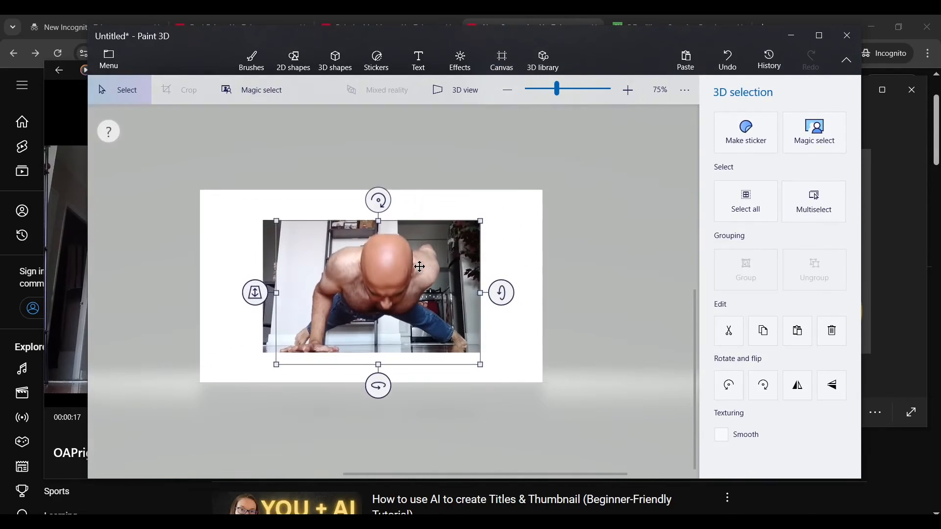
pyautogui.moveTo(382, 282); pyautogui.dragTo(642, 270)
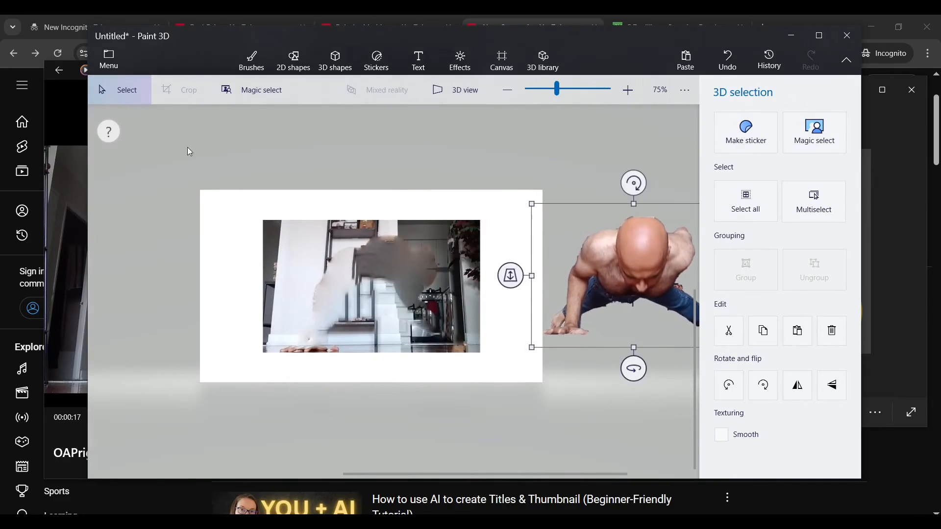
pyautogui.moveTo(246, 153)
pyautogui.mouseDown()
pyautogui.moveTo(417, 398)
pyautogui.moveTo(516, 396)
pyautogui.moveTo(497, 400)
pyautogui.mouseUp()
pyautogui.press('Delete')
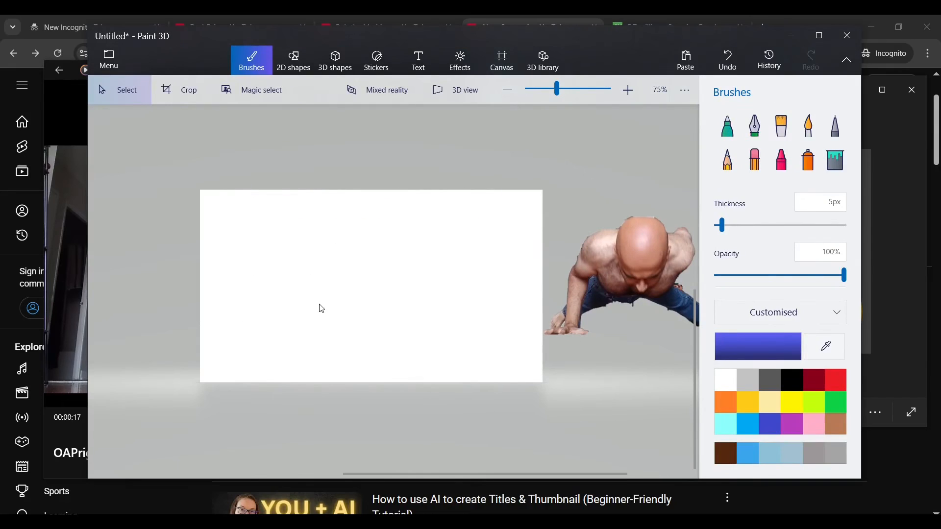
pyautogui.click(619, 279)
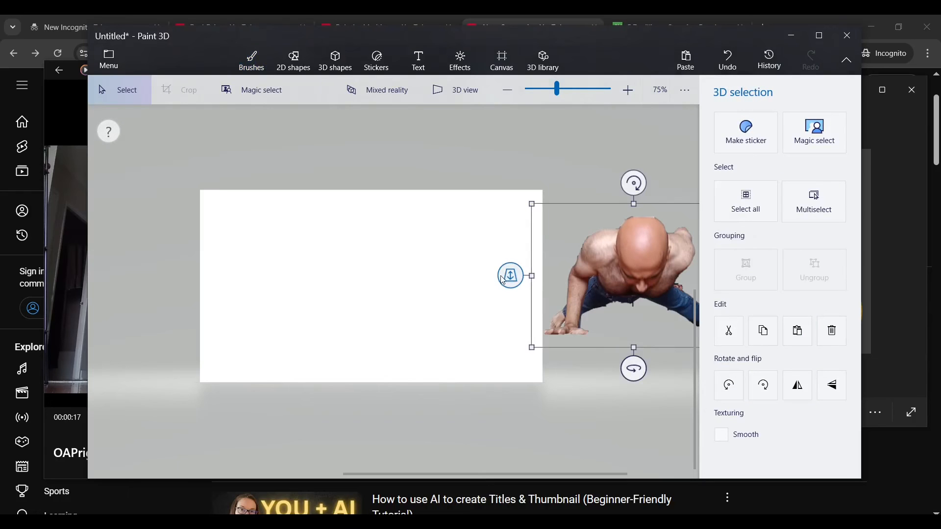
pyautogui.moveTo(503, 281); pyautogui.dragTo(436, 316)
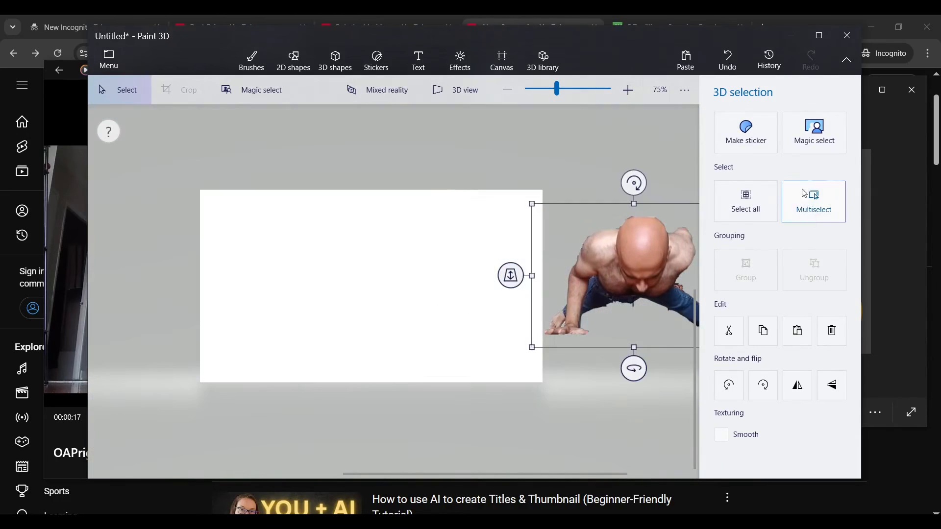
# - Fill the blank white canvas with dark grey
pyautogui.press('b')
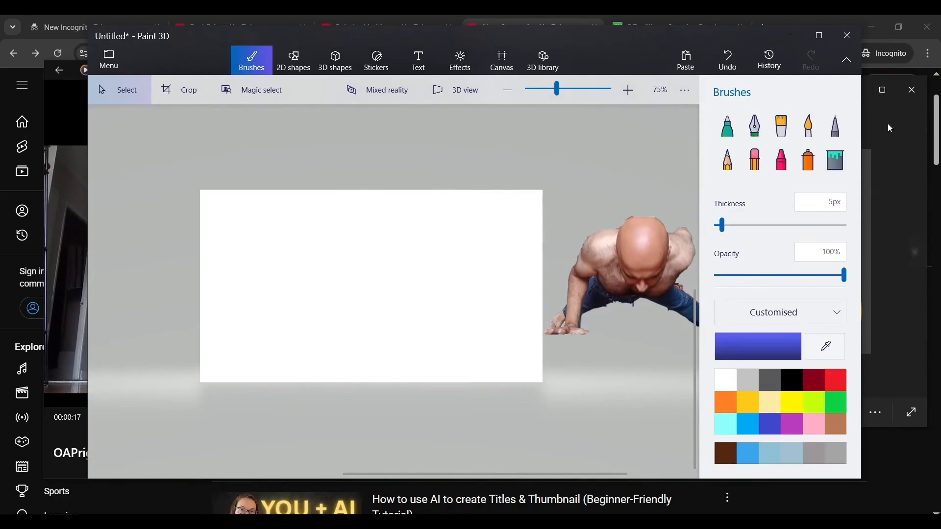
pyautogui.click(833, 167)
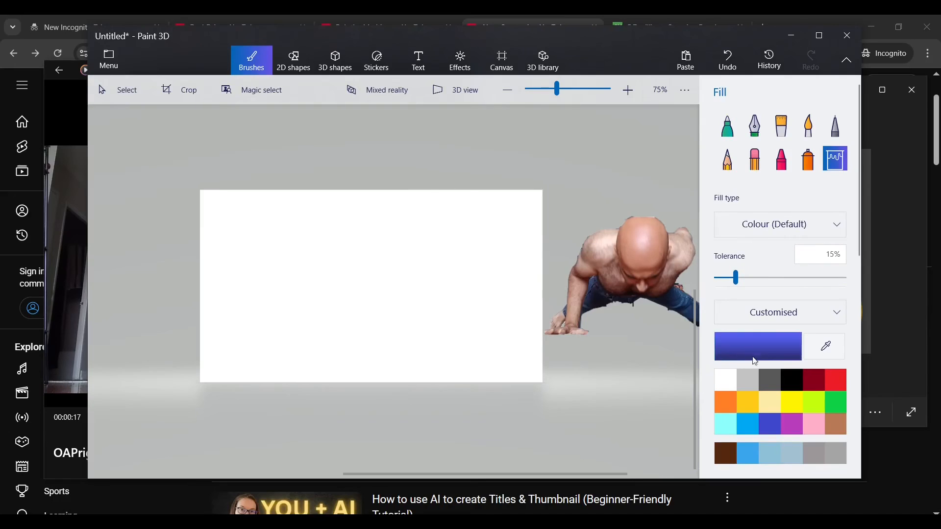
pyautogui.click(765, 382)
pyautogui.click(289, 312)
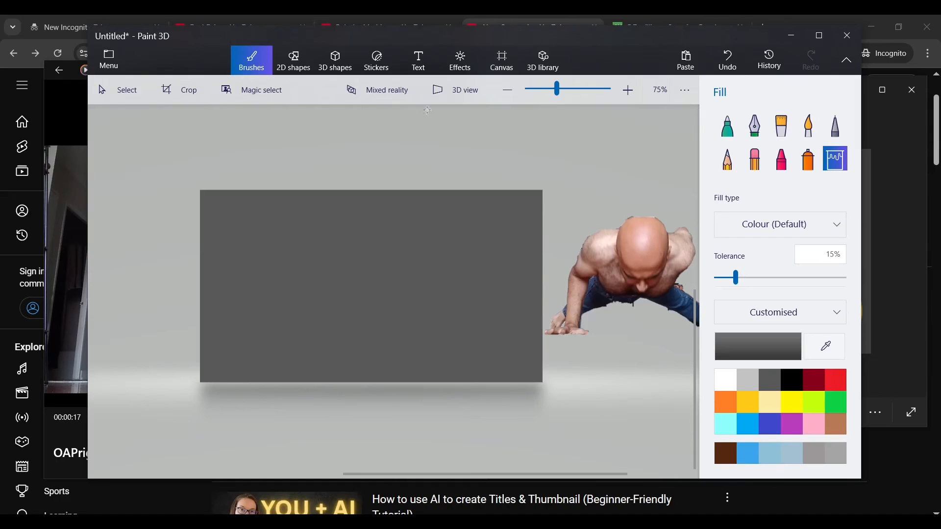
# - Move the man's cut-out onto the grey canvas, enlarge it slightly and place it centrally near the lower edge
pyautogui.click(118, 91)
pyautogui.moveTo(633, 264)
pyautogui.mouseDown()
pyautogui.moveTo(467, 276)
pyautogui.moveTo(628, 287)
pyautogui.moveTo(365, 308)
pyautogui.mouseUp()
pyautogui.click(649, 246)
pyautogui.moveTo(460, 244); pyautogui.dragTo(495, 221)
pyautogui.moveTo(385, 290); pyautogui.dragTo(376, 296)
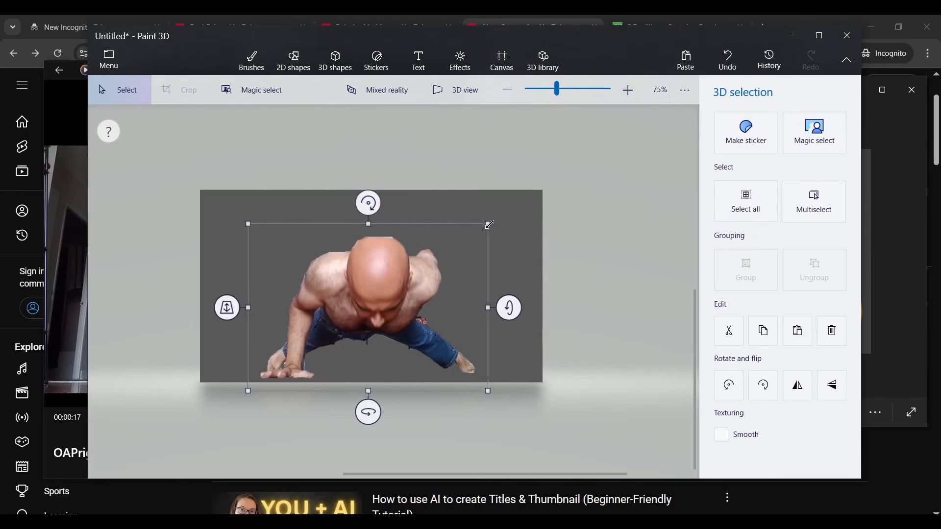
pyautogui.press('b')
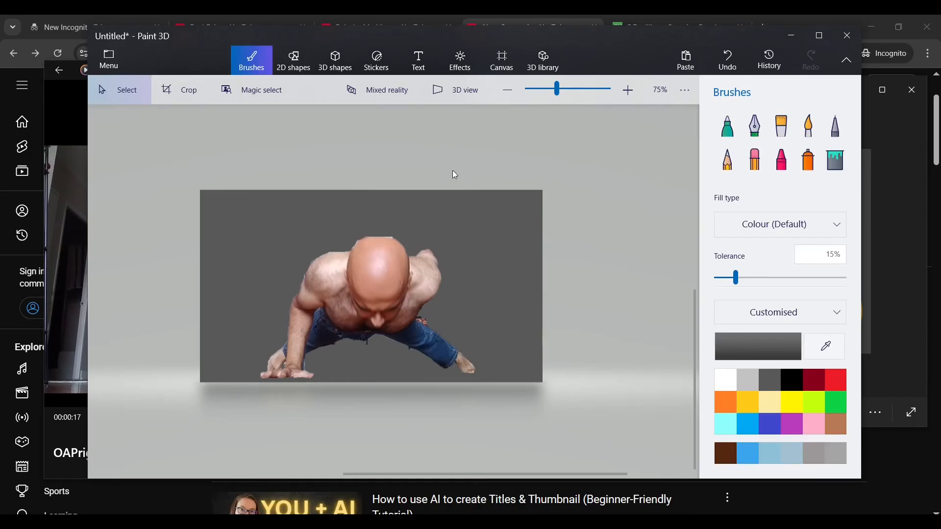
# - Add a 2D text box beside the man reading "I AM" and "BRAND" on two separate lines
pyautogui.click(421, 61)
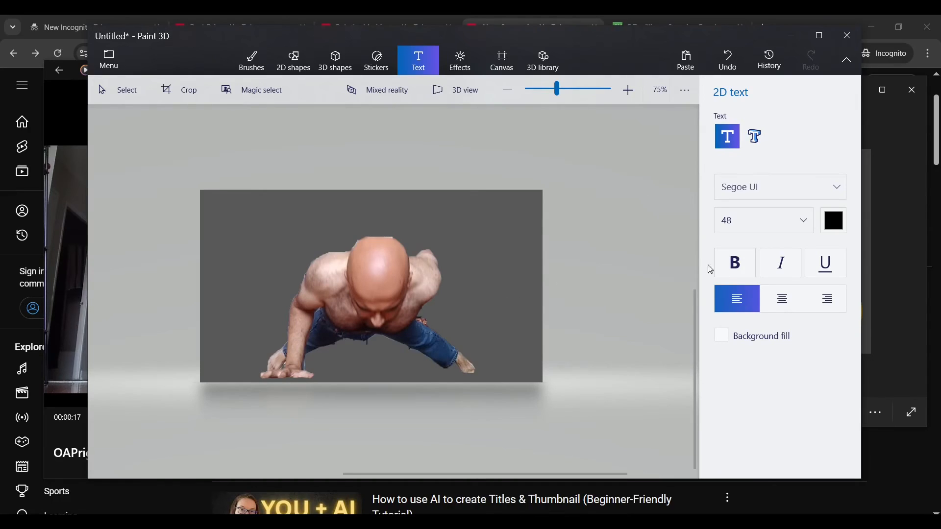
pyautogui.click(505, 238)
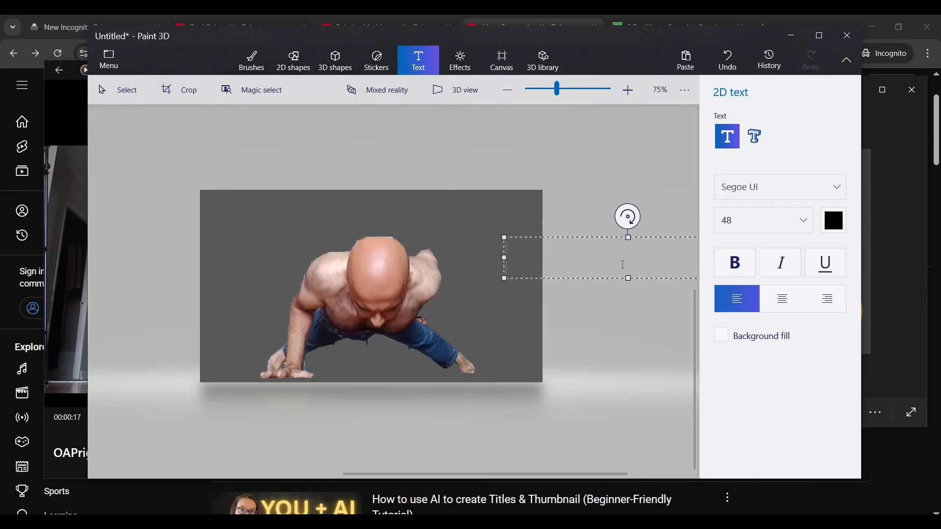
pyautogui.press('Return')
pyautogui.write('AM B')
pyautogui.press('BackSpace')
pyautogui.press('BackSpace')
pyautogui.press('BackSpace')
pyautogui.press('BackSpace')
pyautogui.press('BackSpace')
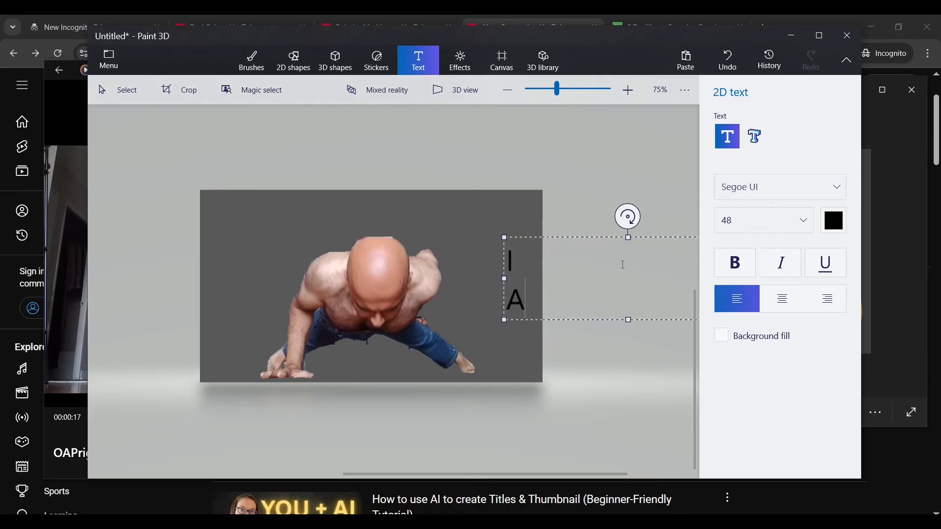
pyautogui.write('AM')
pyautogui.press('Return')
pyautogui.write('Bra')
pyautogui.press('BackSpace')
pyautogui.press('BackSpace')
pyautogui.write('RAND')
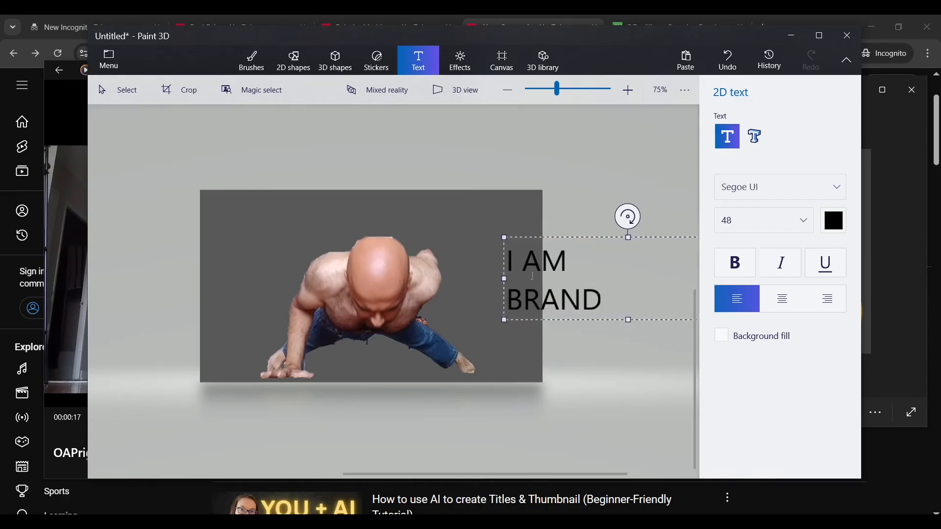
# - Centre-align both lines of the "I AM BRAND" text
pyautogui.click(784, 307)
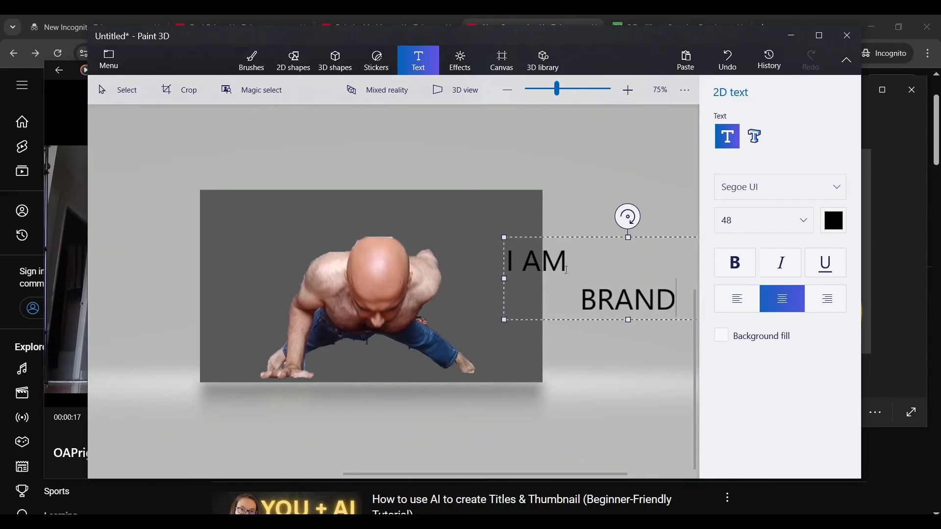
pyautogui.press('Up')
pyautogui.hotkey('shift', 'Left')
pyautogui.hotkey('shift', 'Left')
pyautogui.hotkey('shift', 'Left')
pyautogui.hotkey('shift', 'Left')
pyautogui.click(795, 308)
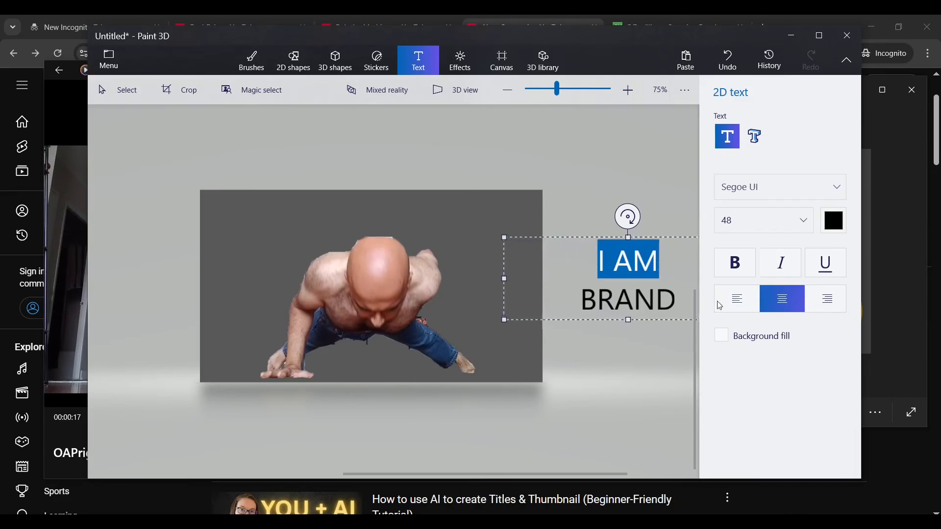
pyautogui.click(567, 262)
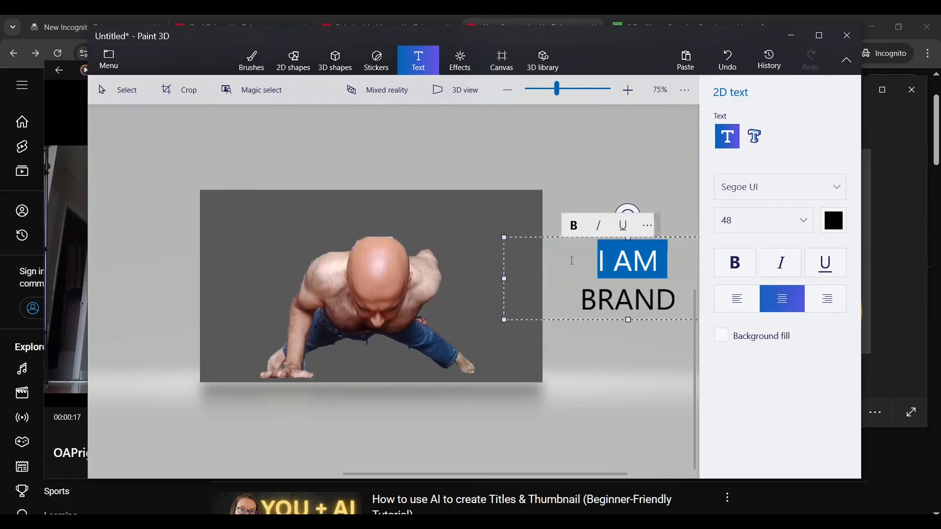
# - Make all of the "I AM BRAND" text bold and orange, and set its size to 94
pyautogui.click(592, 254)
pyautogui.moveTo(670, 299); pyautogui.dragTo(561, 248)
pyautogui.click(737, 265)
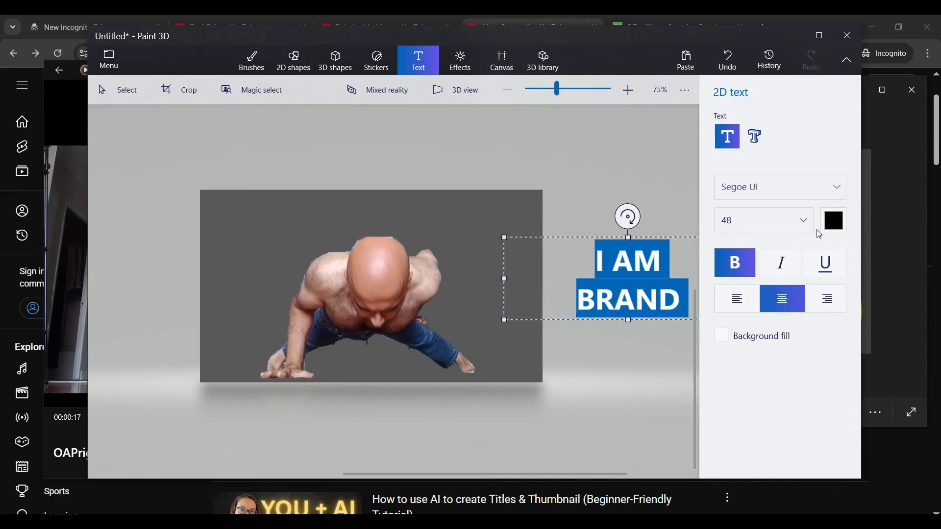
pyautogui.click(834, 220)
pyautogui.click(712, 294)
pyautogui.click(753, 229)
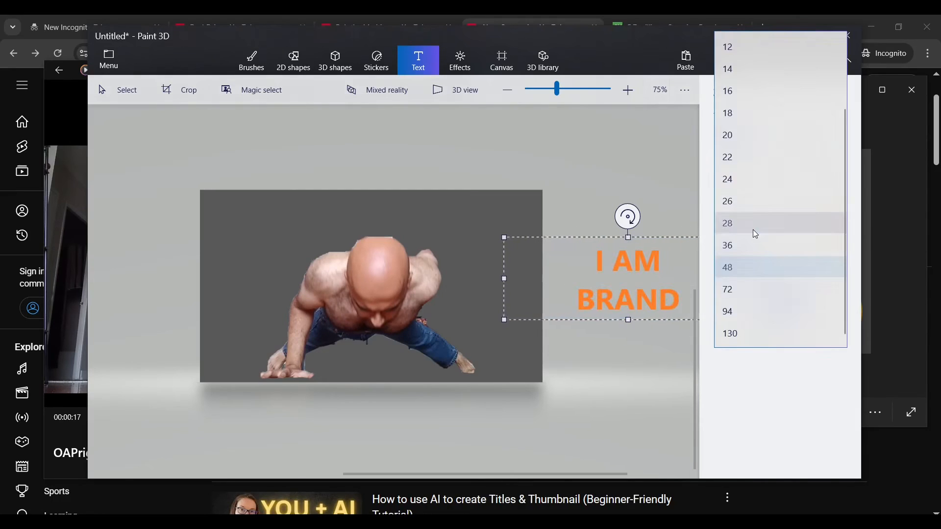
pyautogui.click(759, 314)
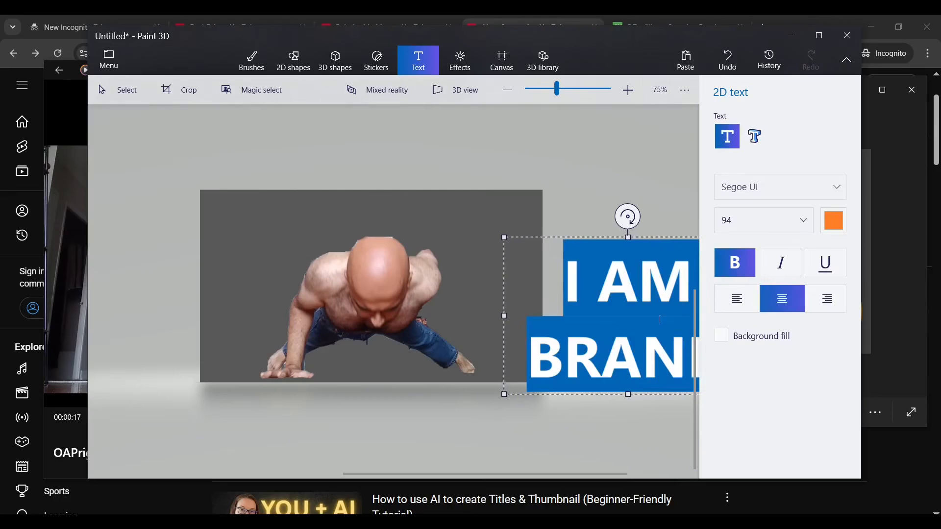
# - Deselect the off-canvas "I AM BRAND" text and undo its placement so the text is removed from the canvas
pyautogui.click(601, 213)
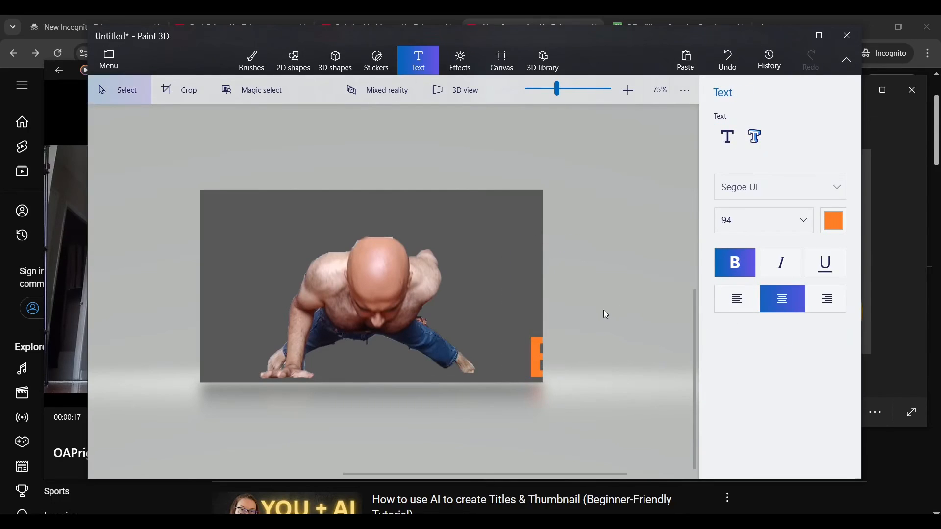
pyautogui.hotkey('ctrl', 'z')
pyautogui.hotkey('ctrl', 'z')
pyautogui.hotkey('ctrl', 'y')
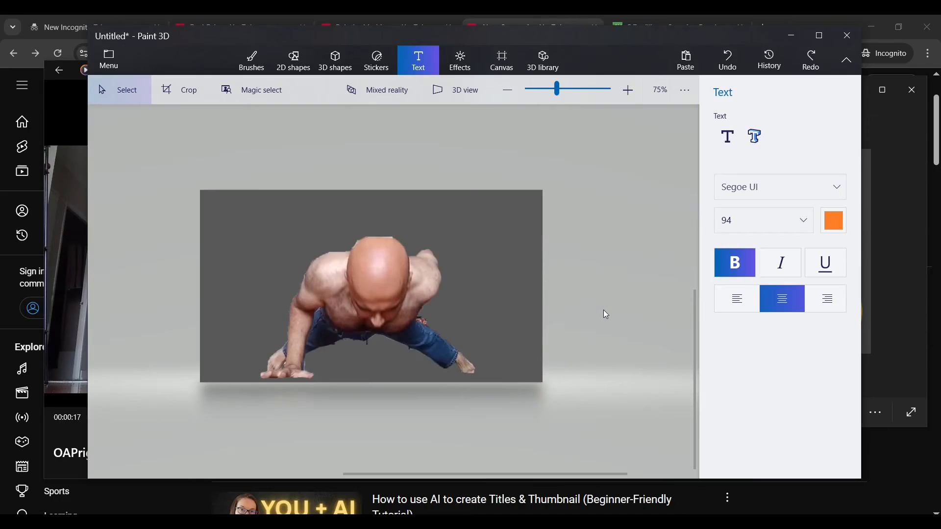
pyautogui.hotkey('ctrl', 'y')
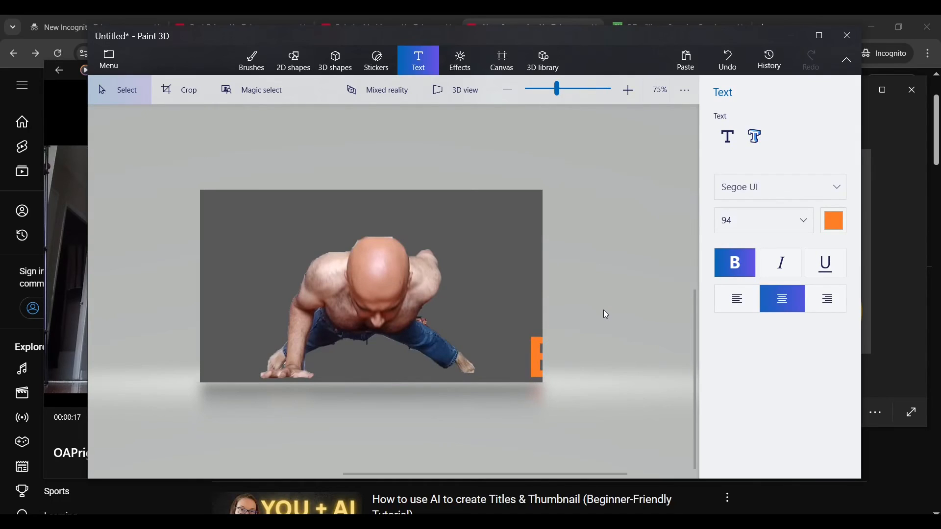
pyautogui.hotkey('ctrl', 'z')
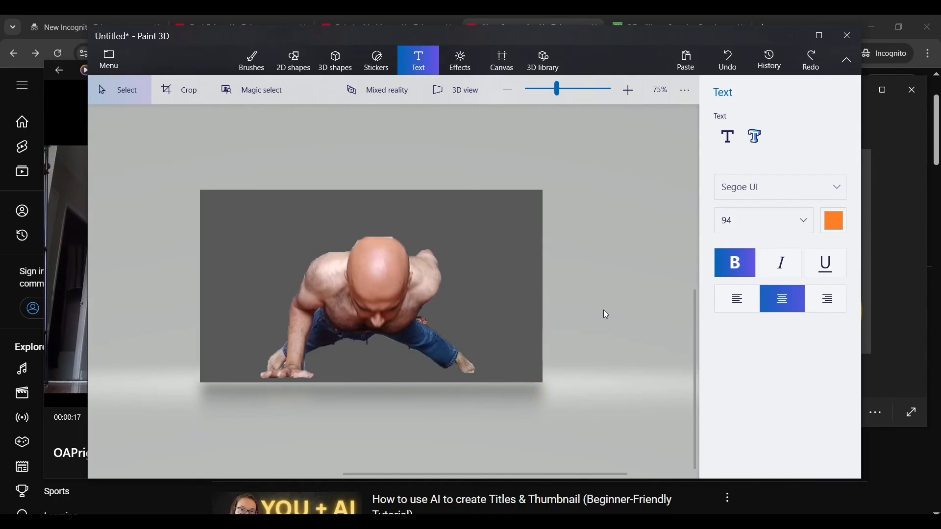
# - Add a new 2D text reading "I AM" and "BRAND" on two lines and centre it horizontally on the canvas near the upper edge
pyautogui.click(728, 137)
pyautogui.click(304, 217)
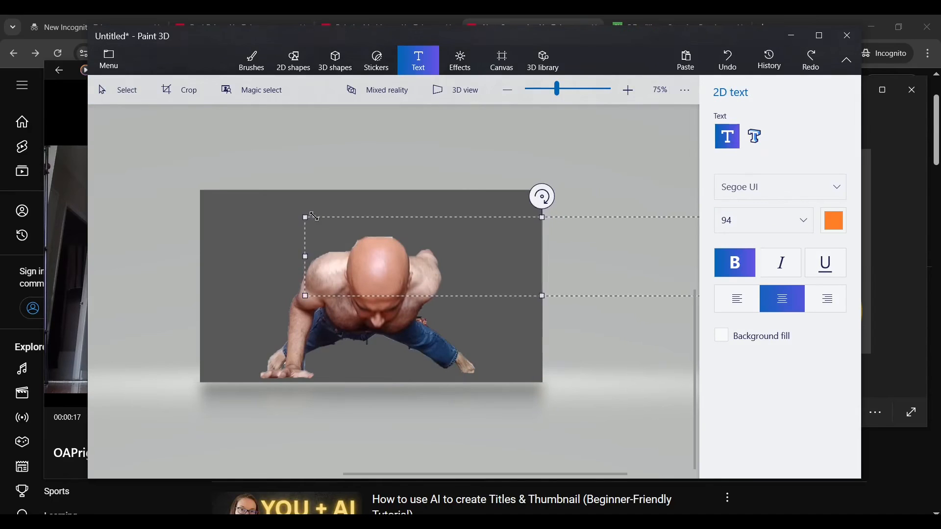
pyautogui.write('I AM')
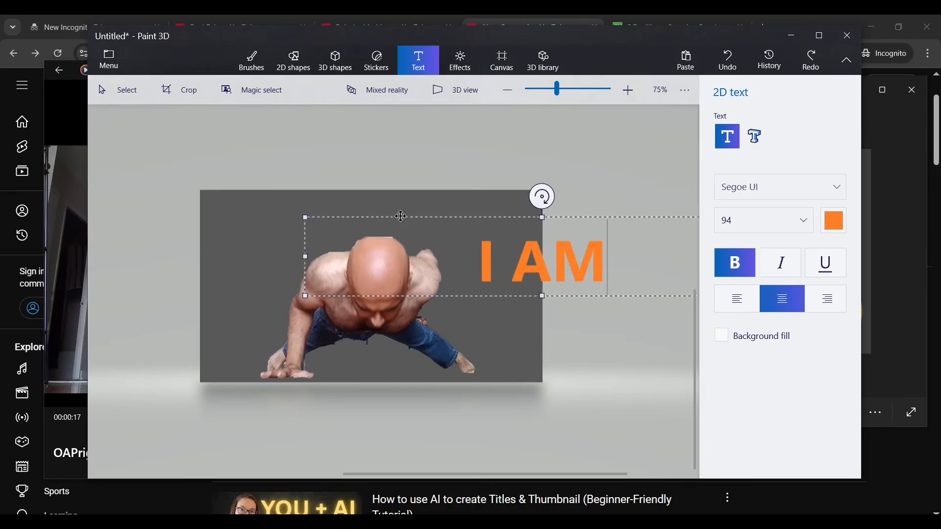
pyautogui.press('Return')
pyautogui.write('BRAND')
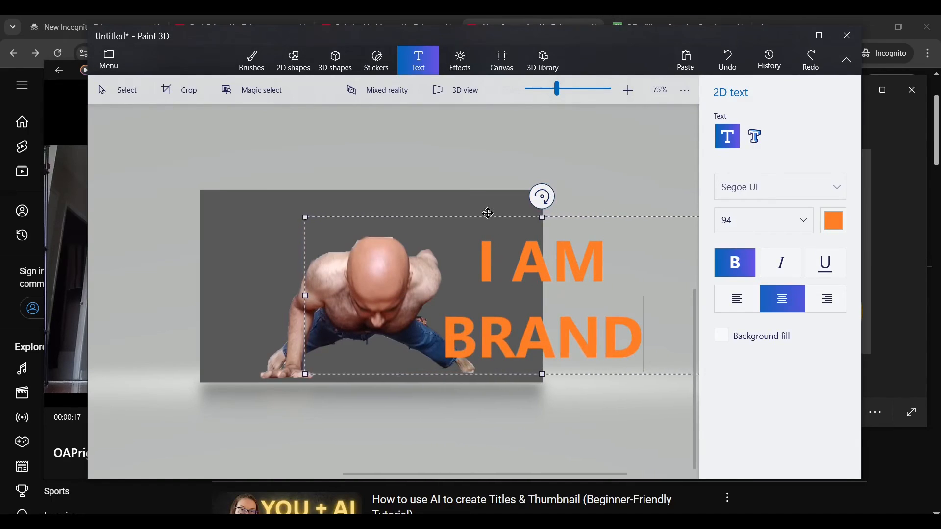
pyautogui.moveTo(483, 216); pyautogui.dragTo(305, 181)
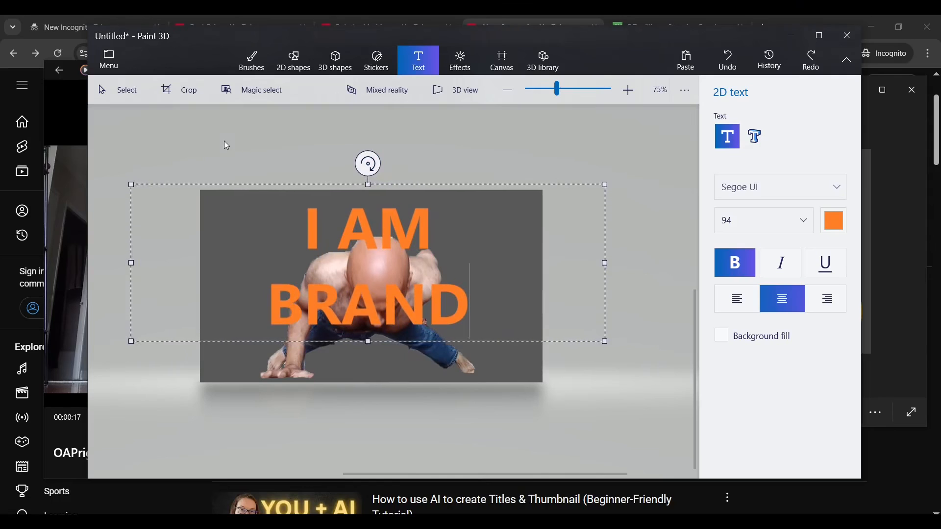
pyautogui.click(246, 170)
# - Shrink the man's cut-out and place it centrally in front of the word "BRAND", leaving "I AM" mostly uncovered
pyautogui.click(405, 294)
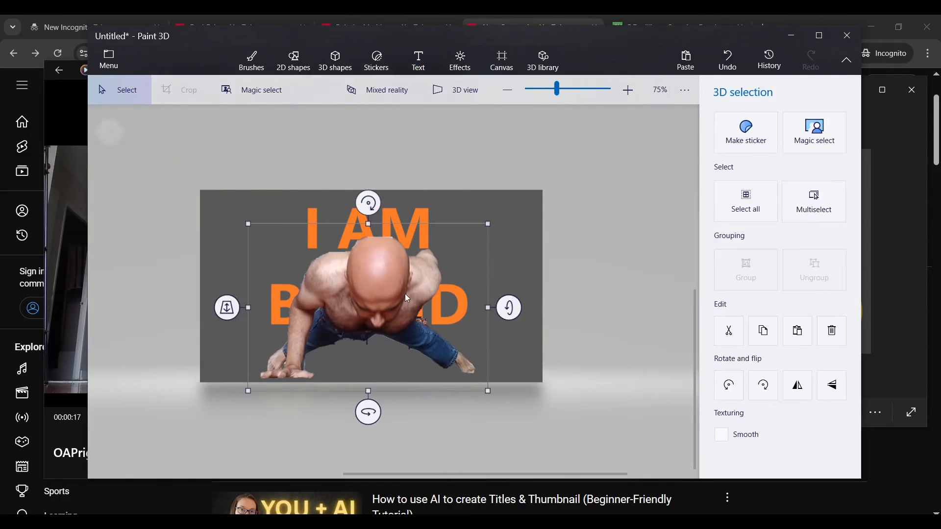
pyautogui.moveTo(494, 225); pyautogui.dragTo(430, 320)
pyautogui.moveTo(328, 336); pyautogui.dragTo(356, 298)
pyautogui.moveTo(433, 358); pyautogui.dragTo(468, 380)
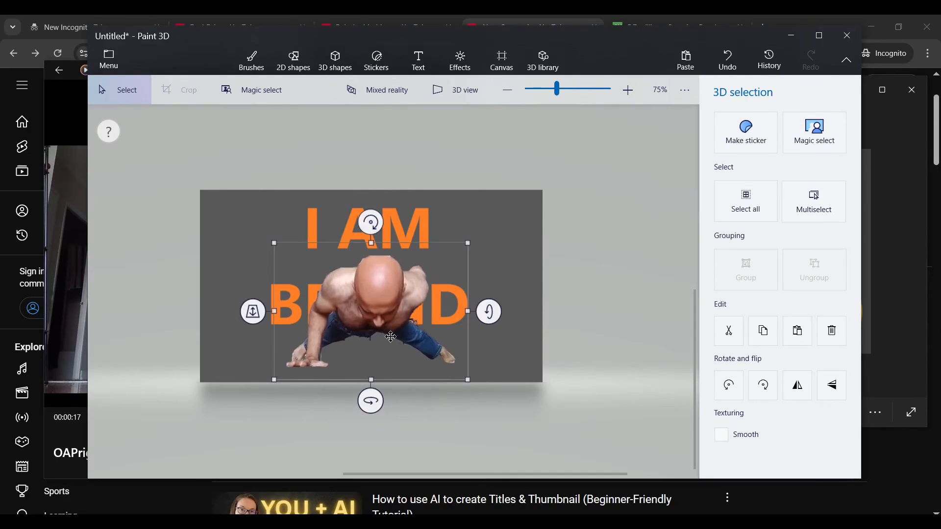
pyautogui.click(314, 226)
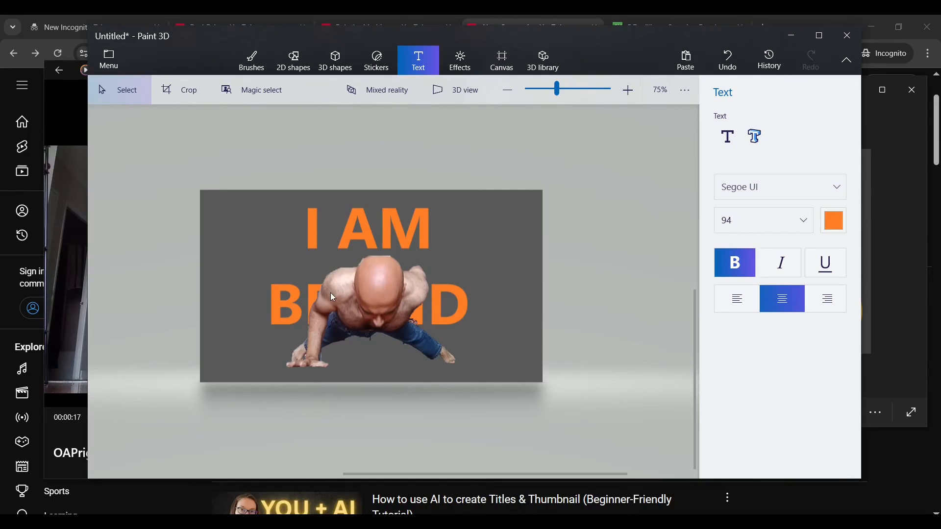
# - Switch to Photos to view coffee_update.png, close it, look at curling-882649_1280.jpg and return to Paint 3D
pyautogui.moveTo(582, 47); pyautogui.dragTo(543, 47)
pyautogui.click(895, 314)
pyautogui.press('Right')
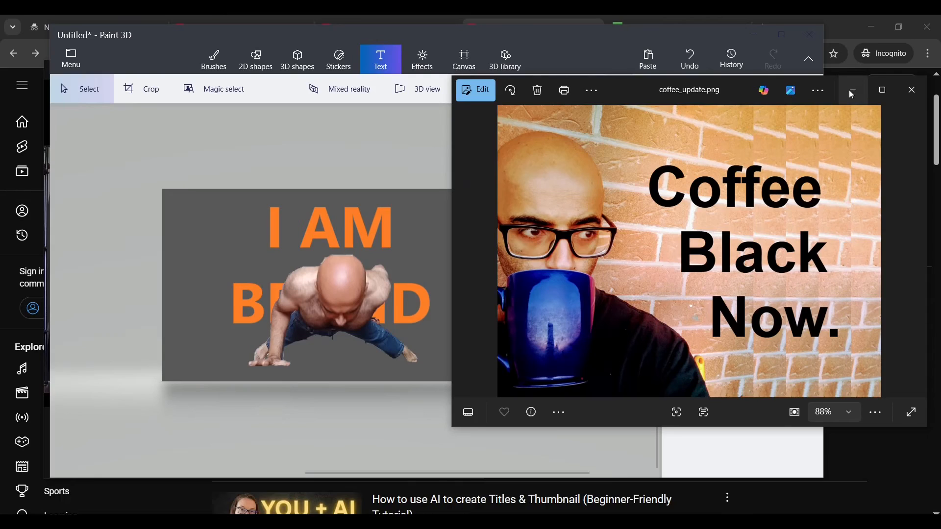
pyautogui.click(912, 90)
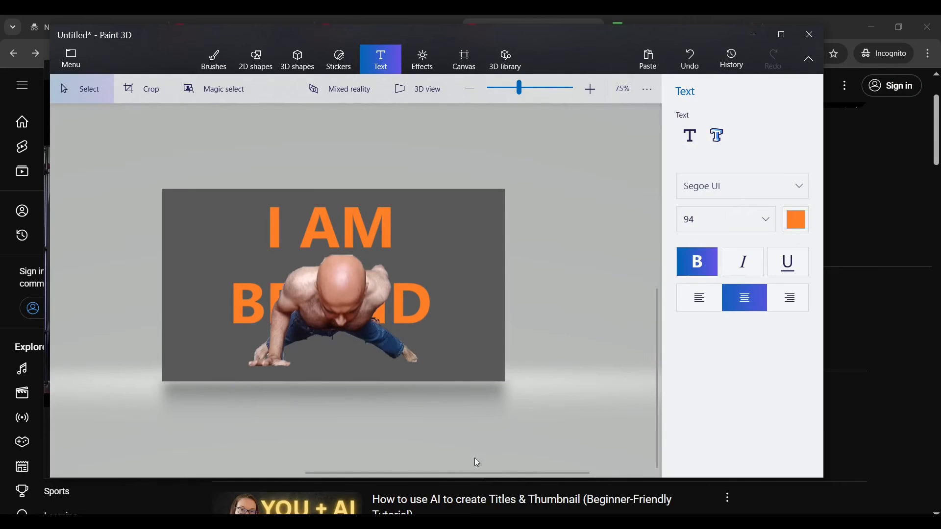
pyautogui.moveTo(478, 510)
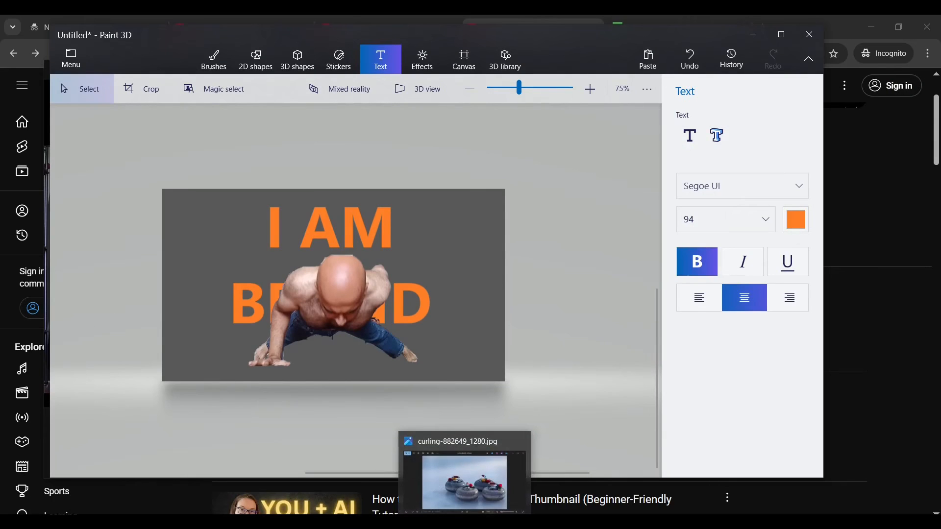
pyautogui.click(478, 492)
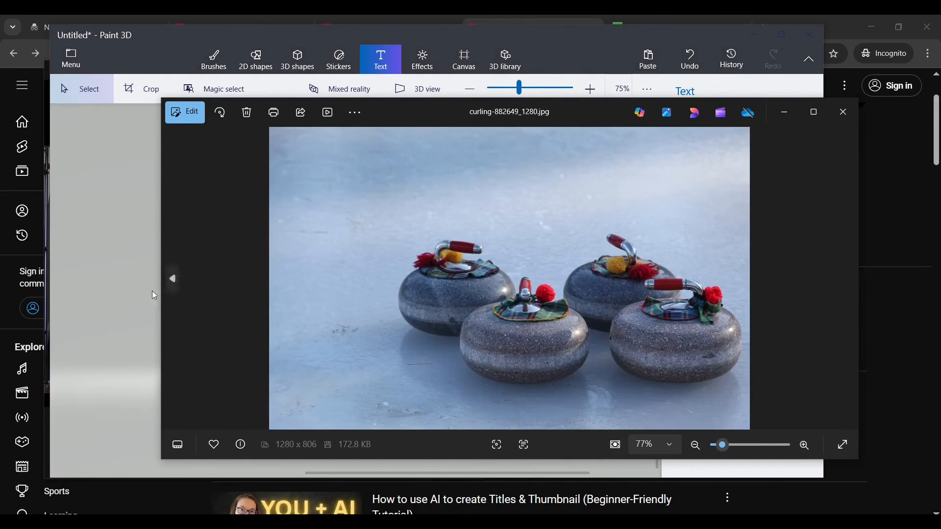
pyautogui.click(119, 279)
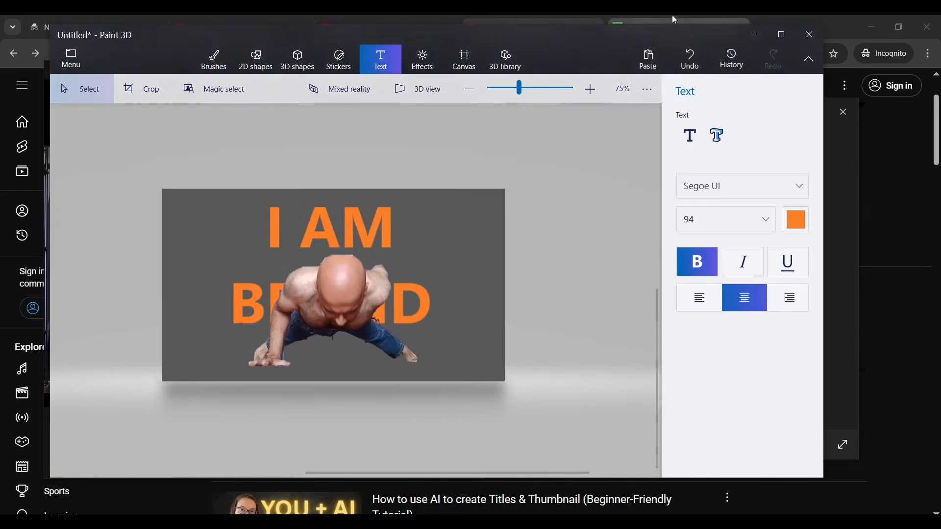
# - Switch to the Pixabay page in the browser, search for "curling" and browse the free image results
pyautogui.click(714, 23)
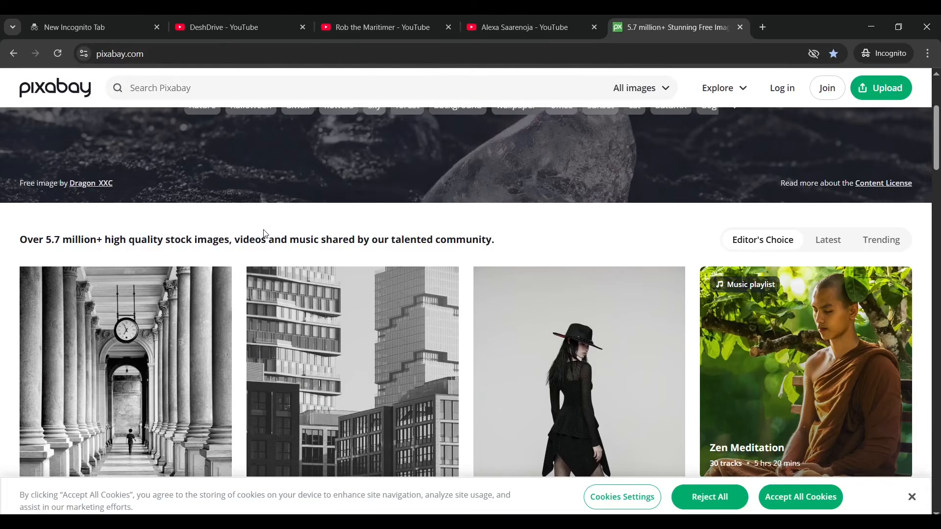
pyautogui.scroll(-5, 417, 216)
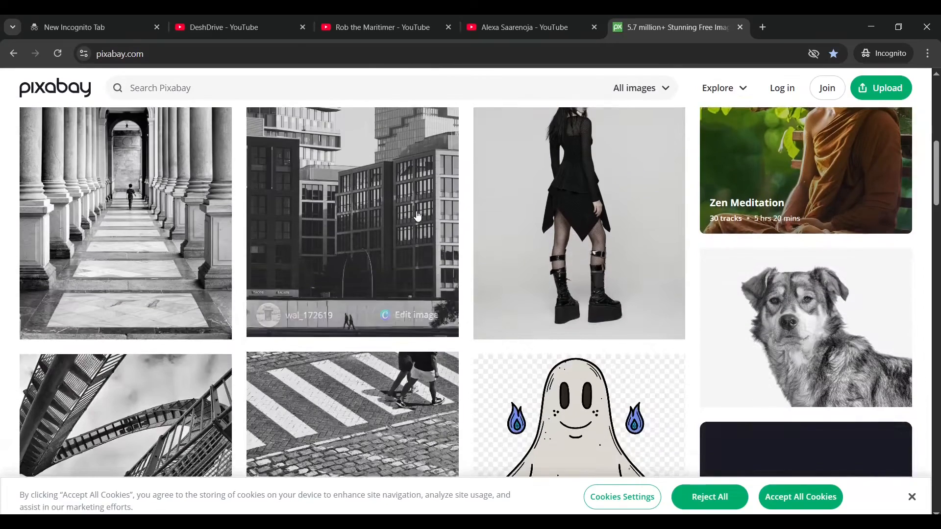
pyautogui.scroll(6, 417, 215)
pyautogui.click(270, 189)
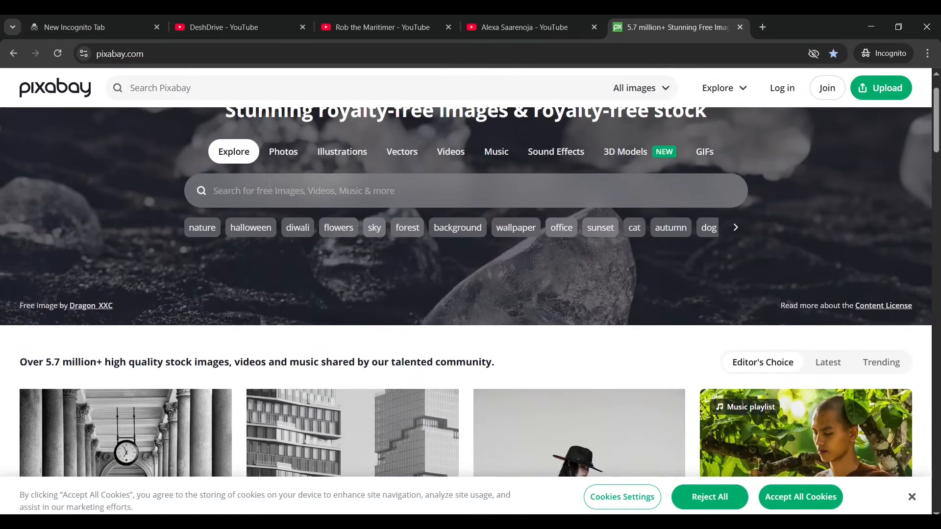
pyautogui.write('curling')
pyautogui.press('Return')
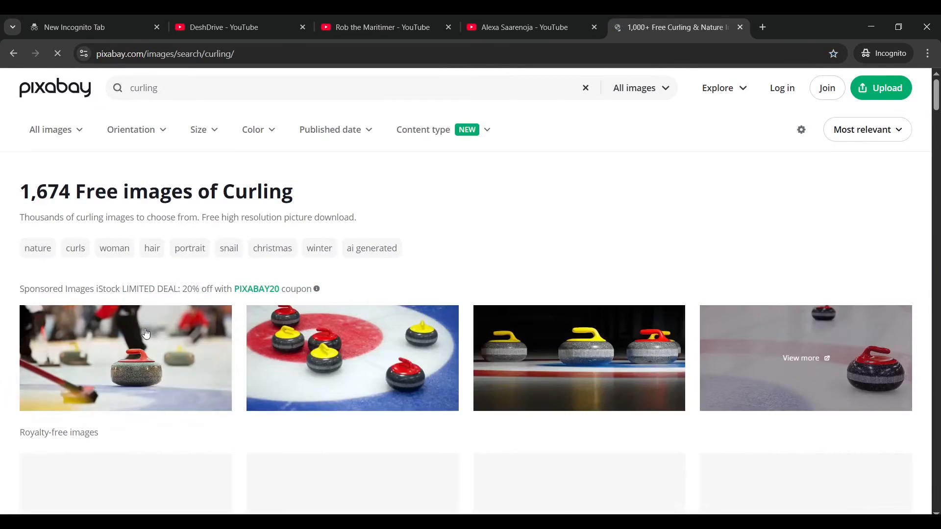
pyautogui.scroll(-2, 147, 343)
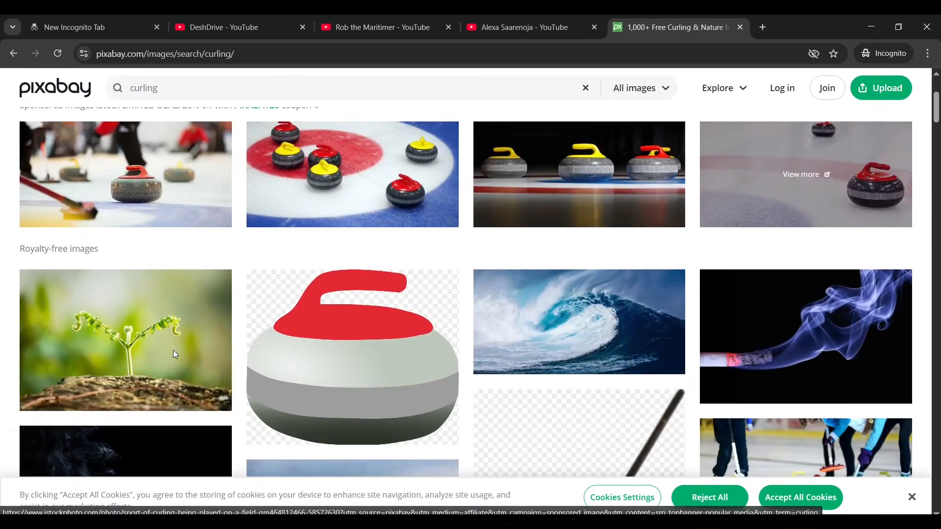
pyautogui.scroll(-4, 637, 363)
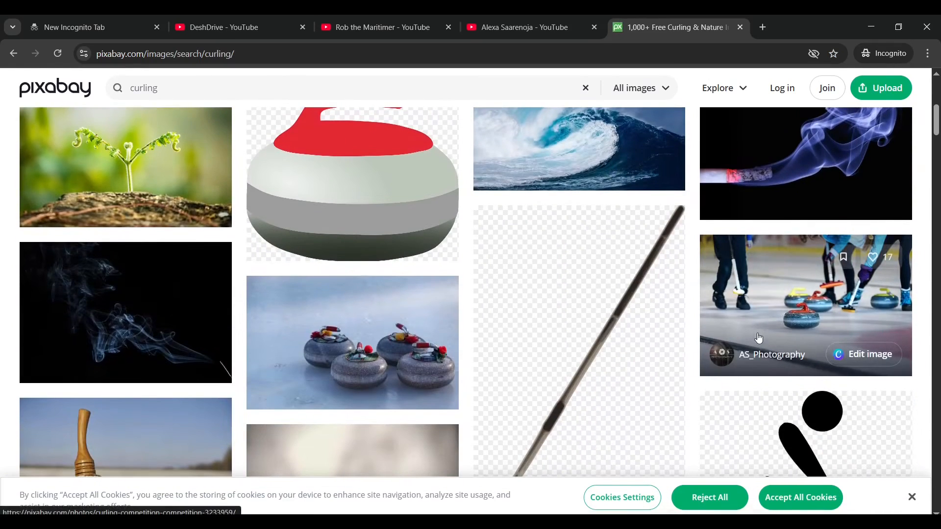
pyautogui.scroll(-5, 747, 355)
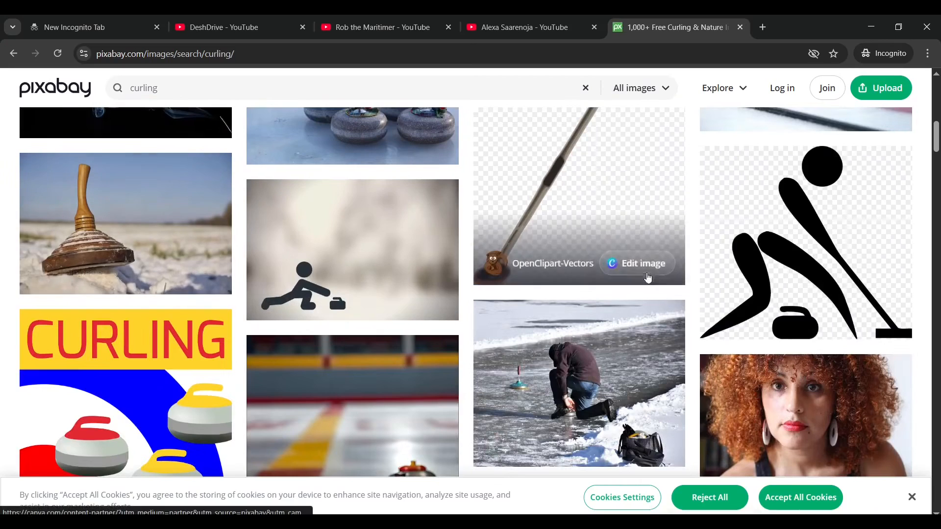
pyautogui.scroll(4, 164, 214)
# - Open the posts of the DeshDrive YouTube channel and examine the square "Curling" post image
pyautogui.click(214, 30)
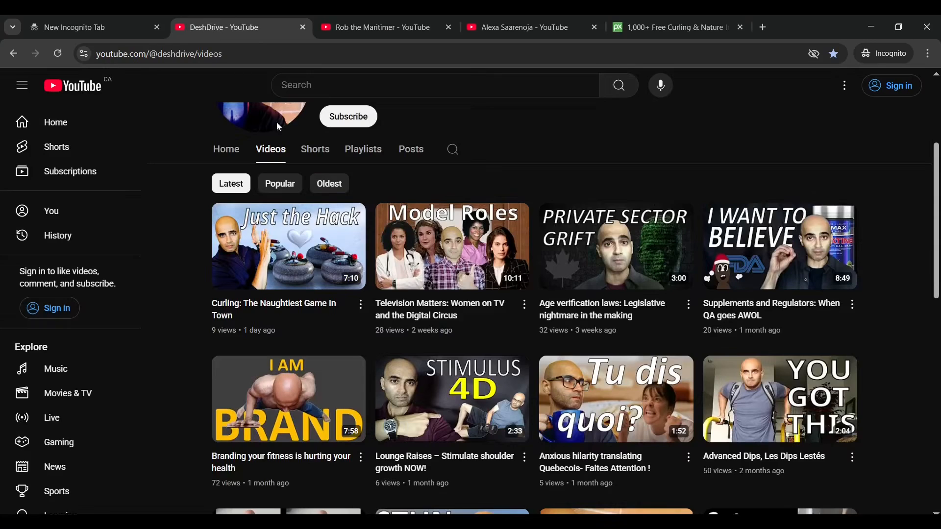
pyautogui.click(410, 149)
pyautogui.scroll(-7, 268, 164)
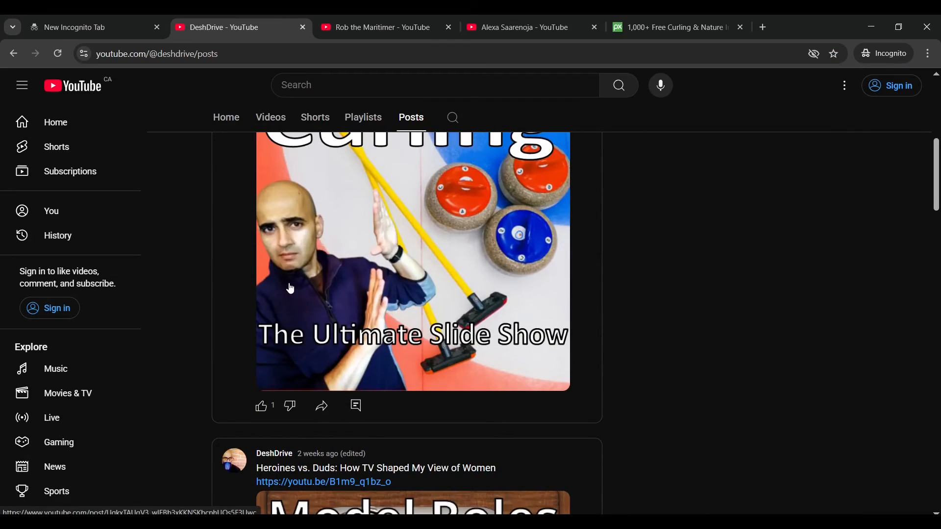
pyautogui.scroll(1, 490, 426)
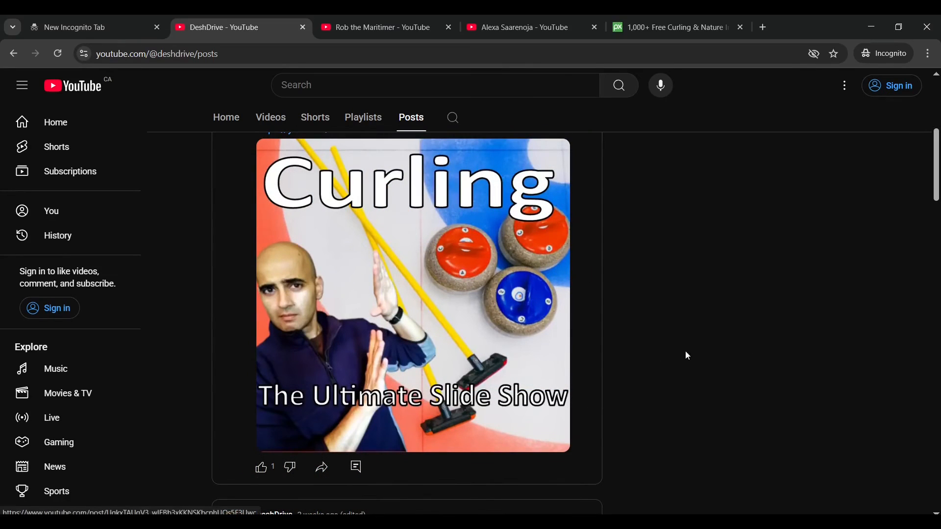
pyautogui.scroll(1, 712, 373)
pyautogui.scroll(-1, 713, 375)
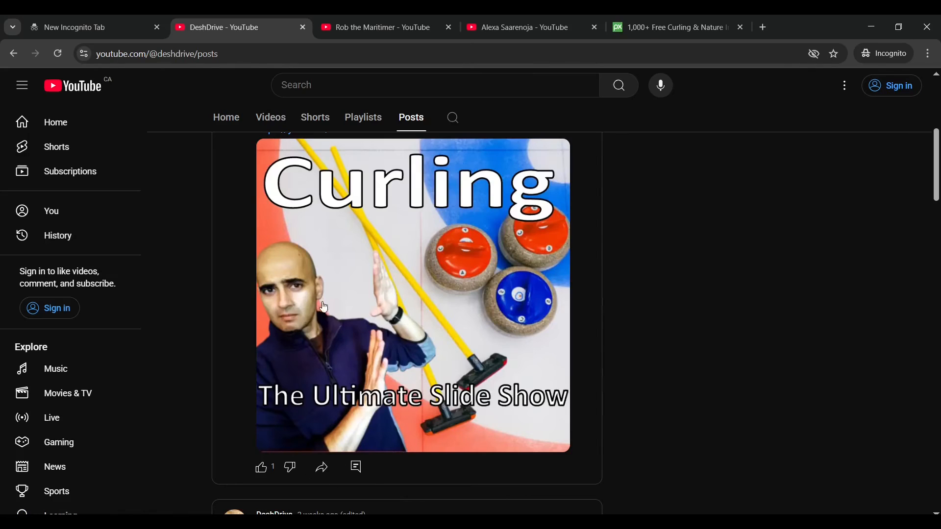
# - Open IMG_20251006_171438613~2.jpg from the thumbphotos folder in Photos
pyautogui.click(282, 522)
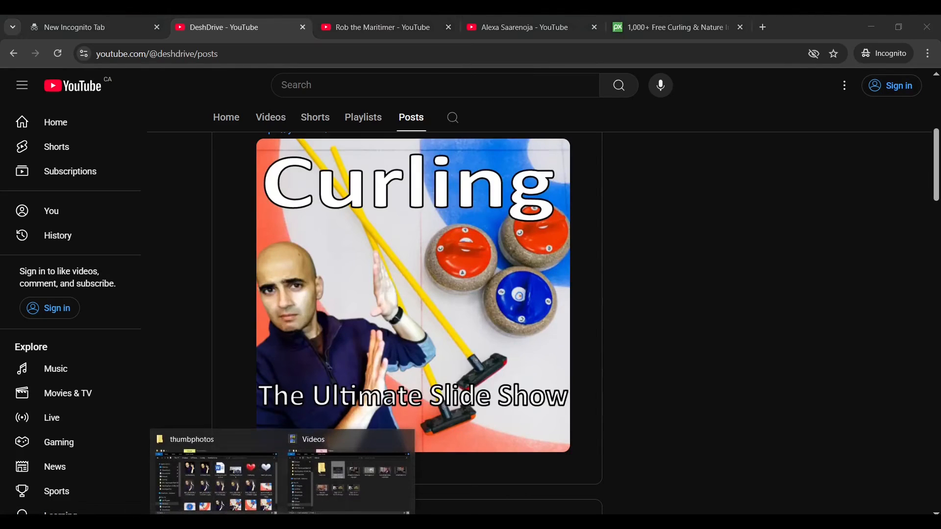
pyautogui.click(216, 473)
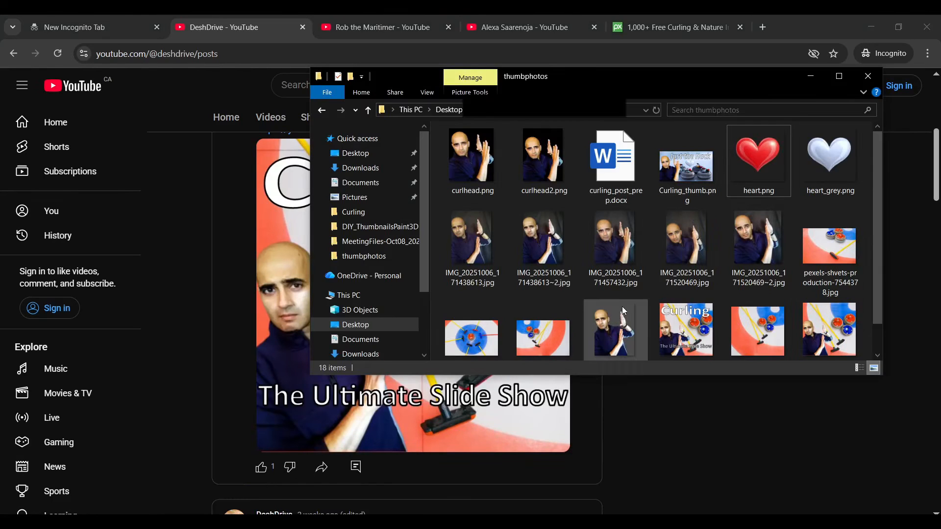
pyautogui.doubleClick(531, 229)
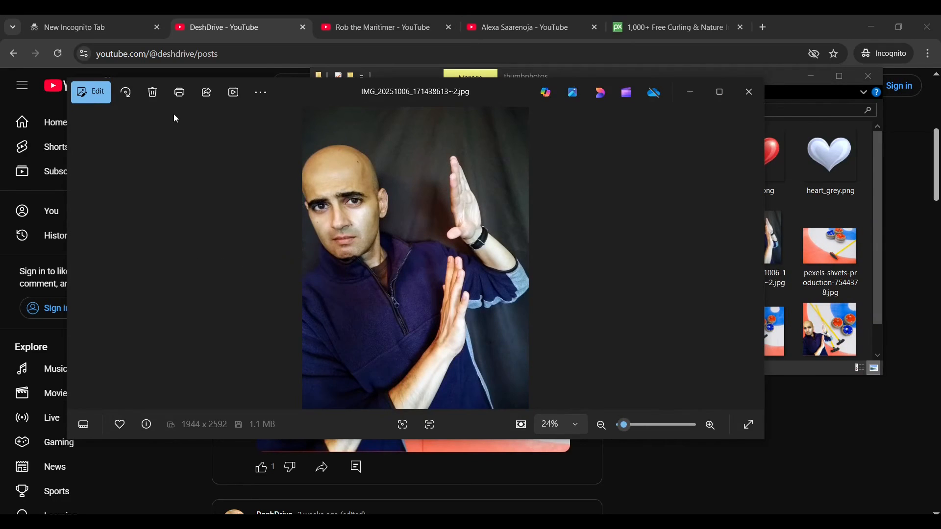
# - Edit the photo to remove its background and inspect the cut-out edges around the hands and sleeve
pyautogui.click(94, 97)
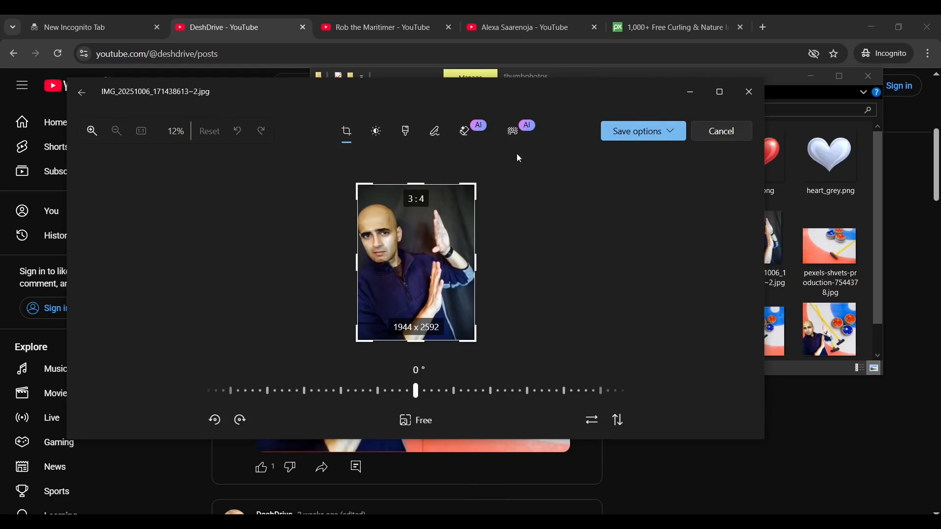
pyautogui.click(520, 137)
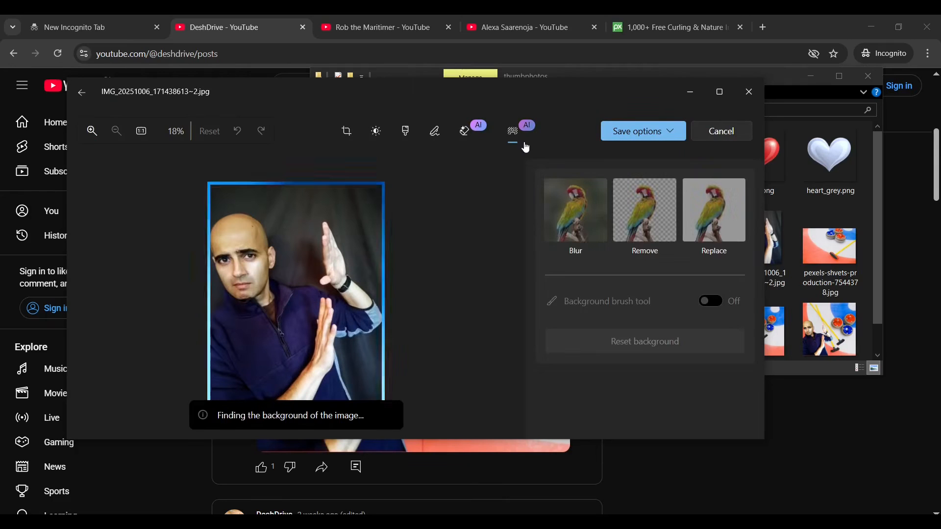
pyautogui.click(652, 216)
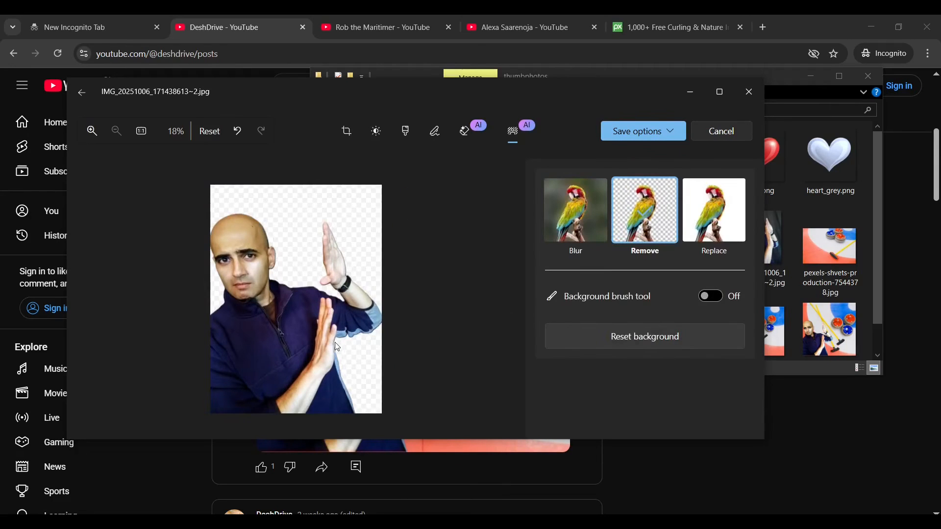
pyautogui.scroll(6, 337, 347)
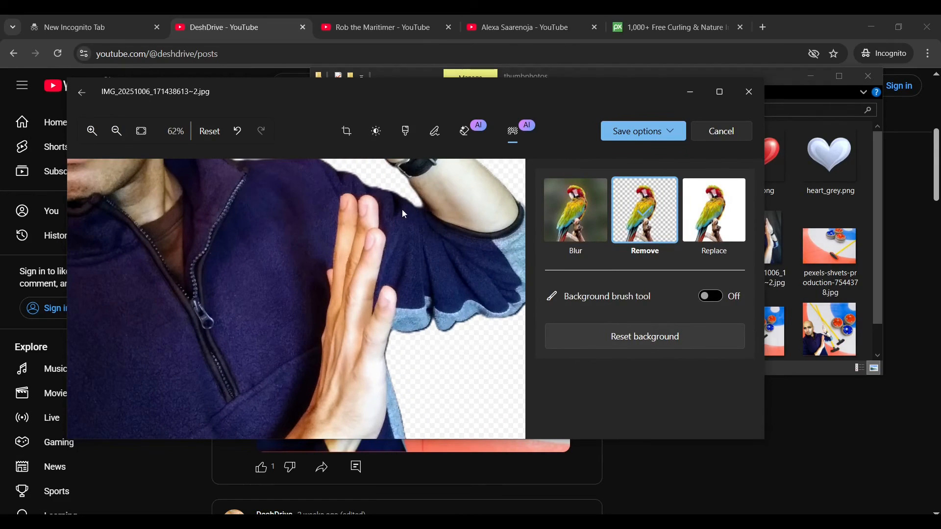
pyautogui.scroll(-5, 433, 219)
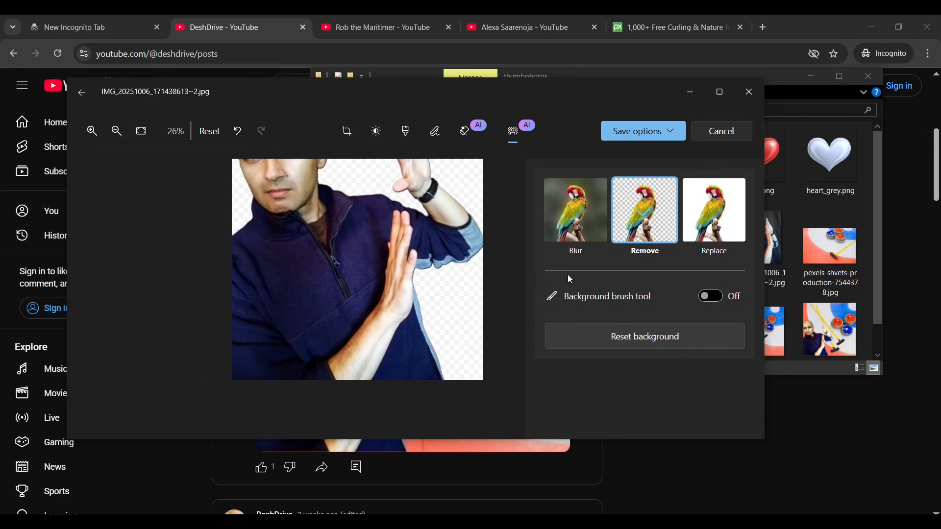
# - Save a copy of the cut-out as DESH_Head.png in the thumbphotos folder and close the photo
pyautogui.click(637, 131)
pyautogui.click(631, 159)
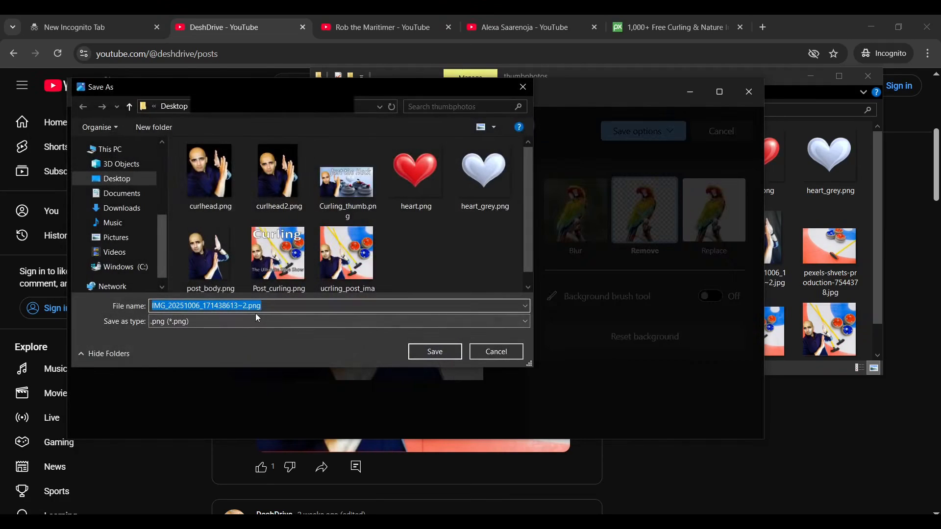
pyautogui.write('DESH_Head')
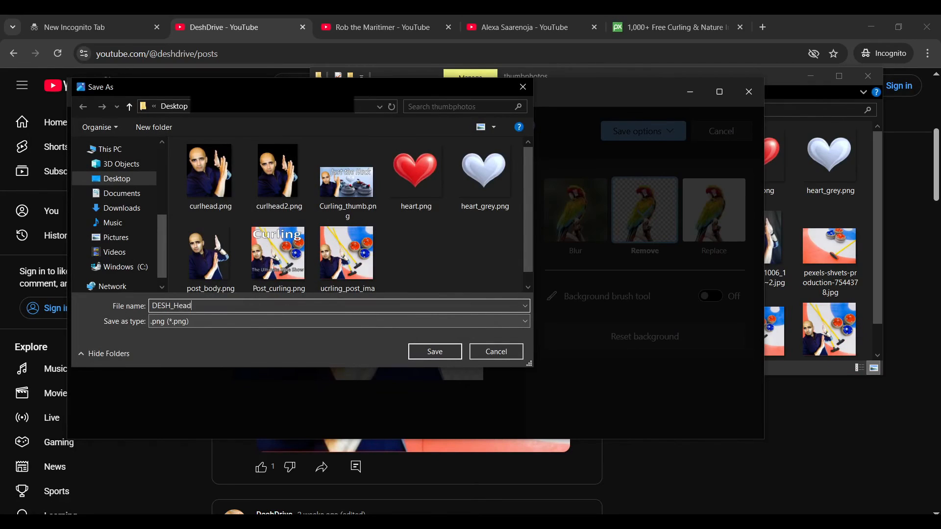
pyautogui.click(437, 354)
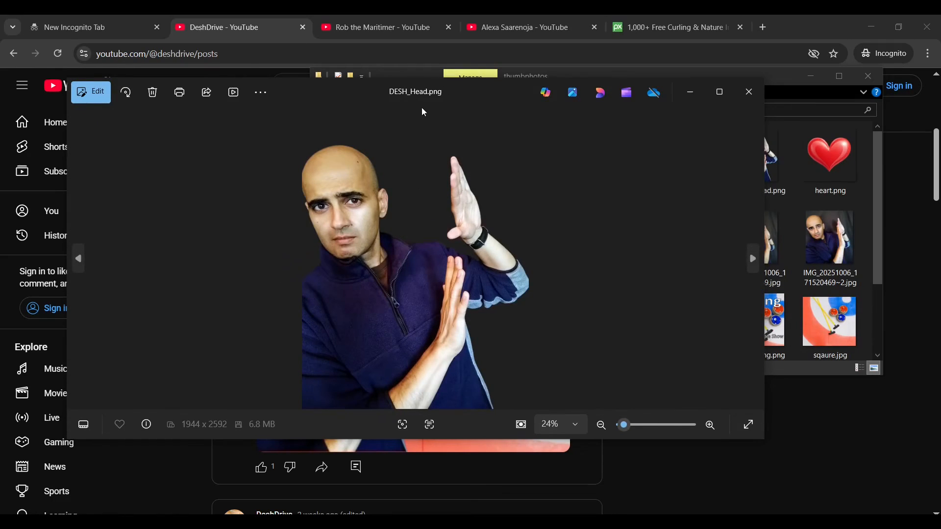
pyautogui.click(749, 91)
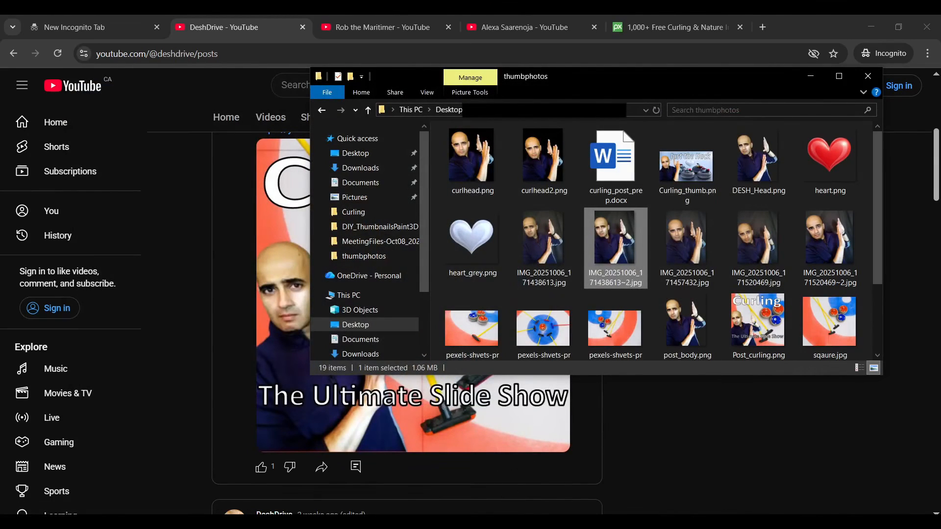
# - Switch to Paint 3D, insert DESH_Head.png from the thumbphotos folder and turn it into a 3D object
pyautogui.hotkey('alt', 'Tab')
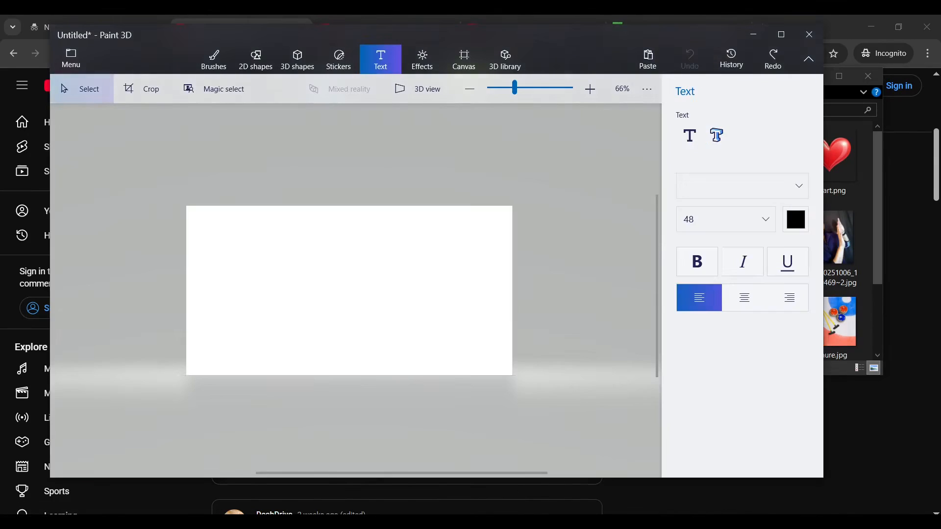
pyautogui.click(875, 244)
pyautogui.moveTo(759, 177); pyautogui.dragTo(155, 259)
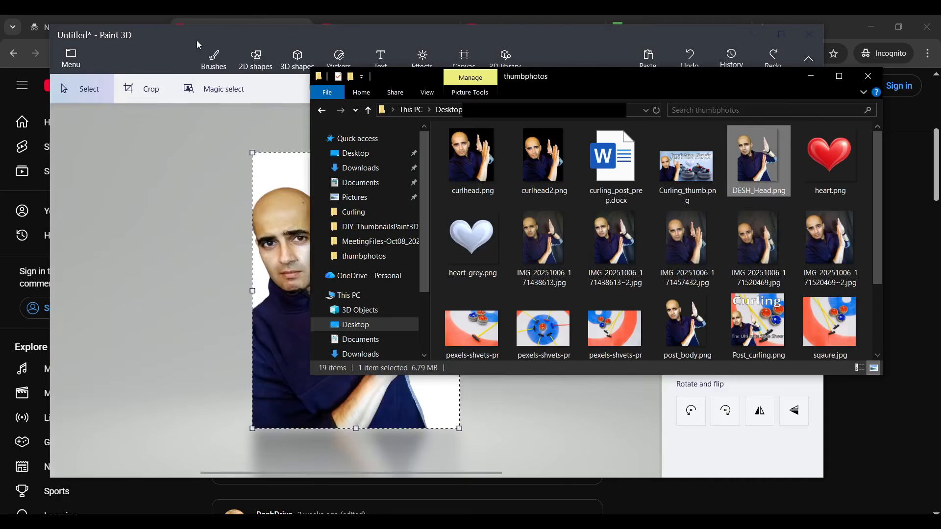
pyautogui.click(185, 39)
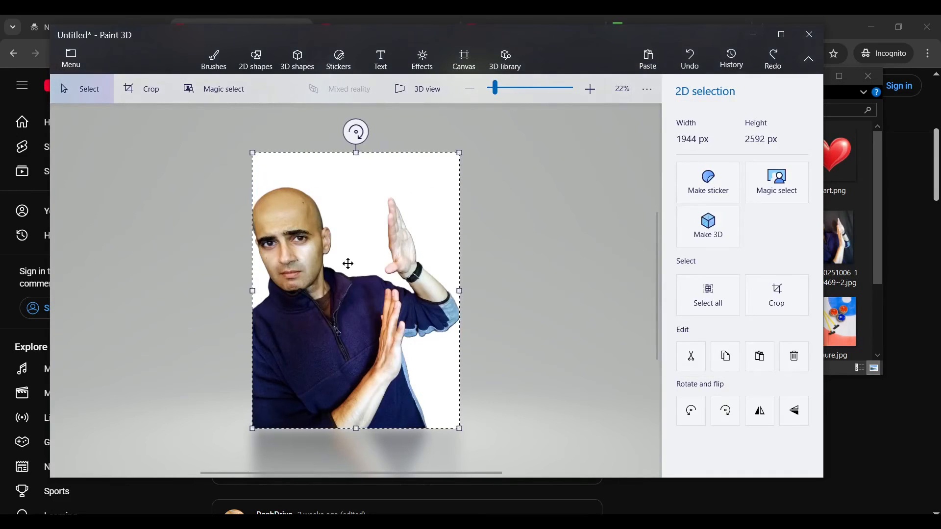
pyautogui.click(713, 234)
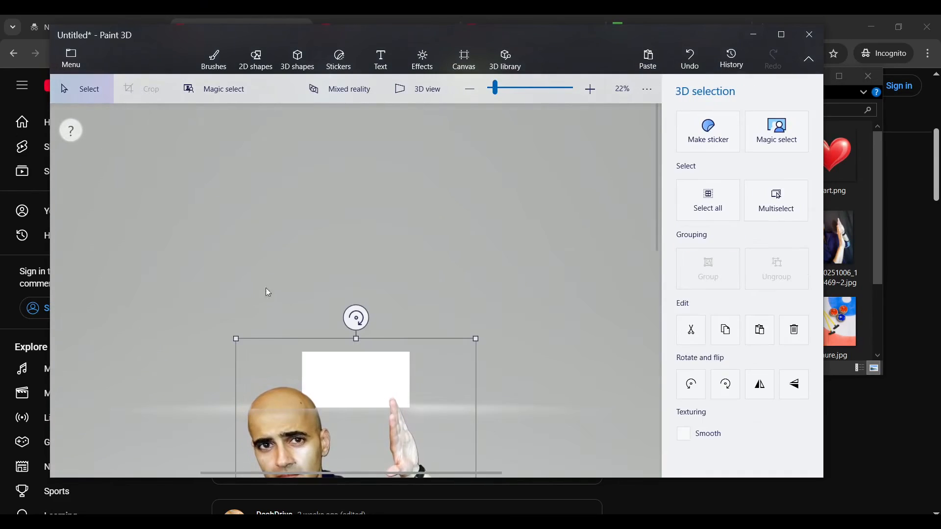
# - Scale the cut-out of the man down to fit the canvas height and place it along the canvas's left side
pyautogui.moveTo(318, 411); pyautogui.dragTo(319, 195)
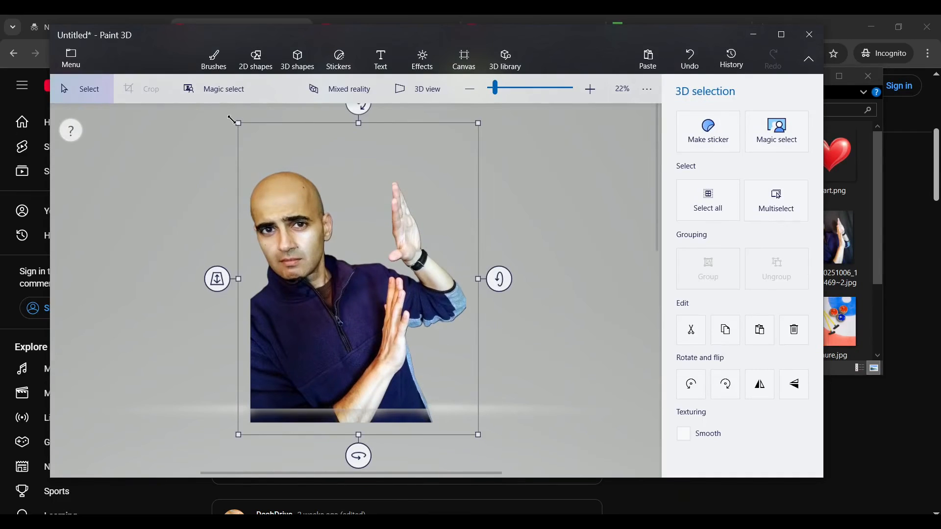
pyautogui.moveTo(239, 123); pyautogui.dragTo(445, 314)
pyautogui.moveTo(426, 394); pyautogui.dragTo(316, 372)
pyautogui.scroll(6, 316, 375)
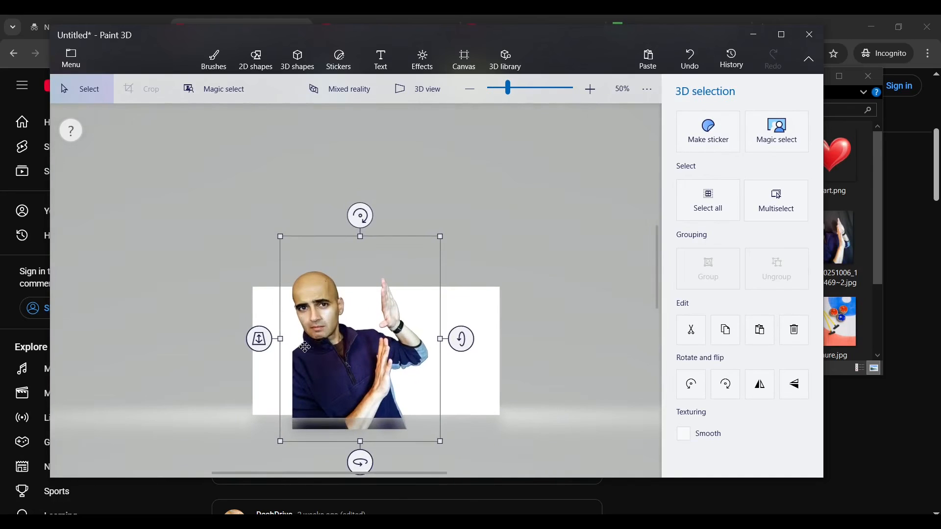
pyautogui.moveTo(282, 240); pyautogui.dragTo(337, 273)
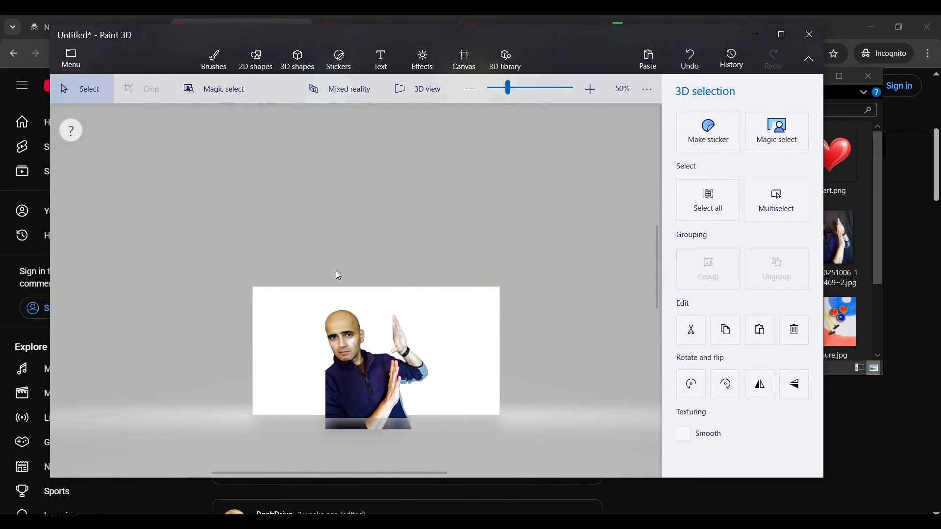
pyautogui.moveTo(373, 363); pyautogui.dragTo(315, 345)
pyautogui.scroll(2, 299, 353)
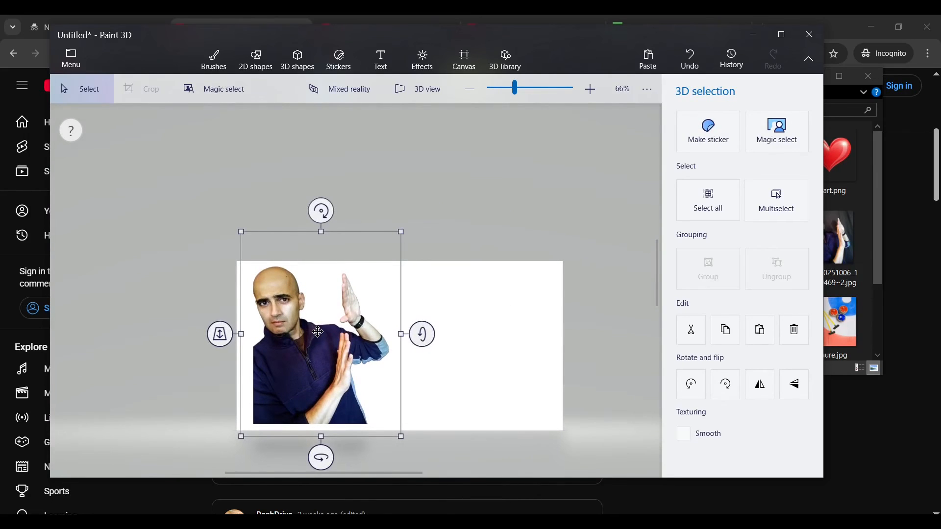
pyautogui.click(194, 272)
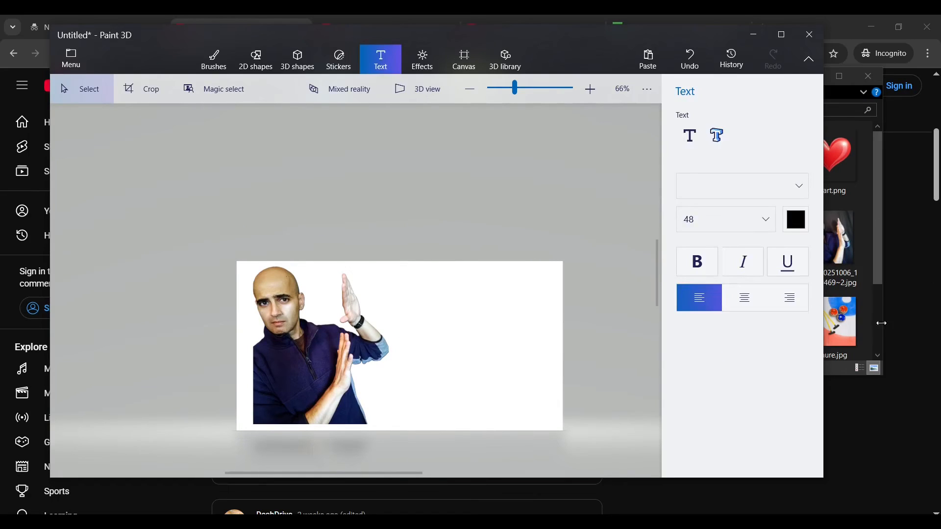
# - Insert pexels-shvets-production-7544435.jpg from the thumbphotos folder, shrink it slightly and turn it into a 3D object
pyautogui.click(862, 307)
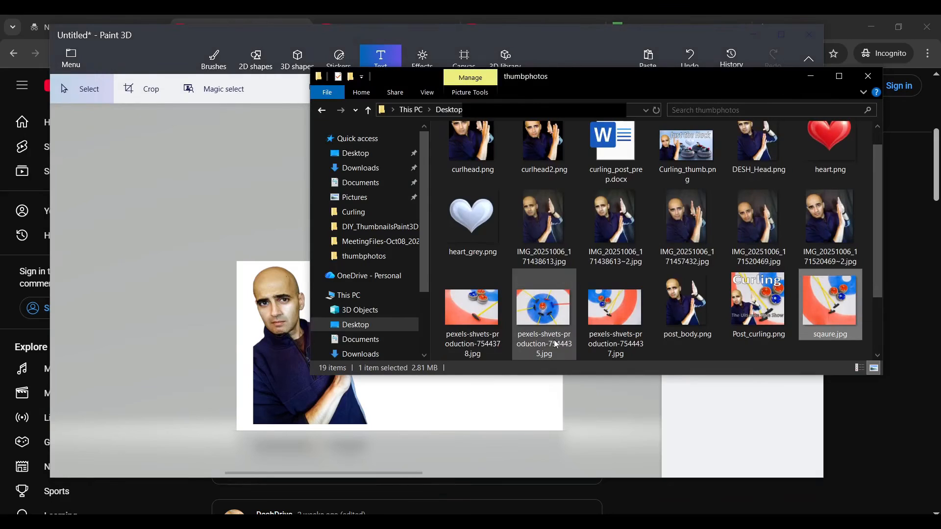
pyautogui.moveTo(555, 314)
pyautogui.mouseDown()
pyautogui.moveTo(263, 275)
pyautogui.moveTo(152, 272)
pyautogui.moveTo(152, 283)
pyautogui.mouseUp()
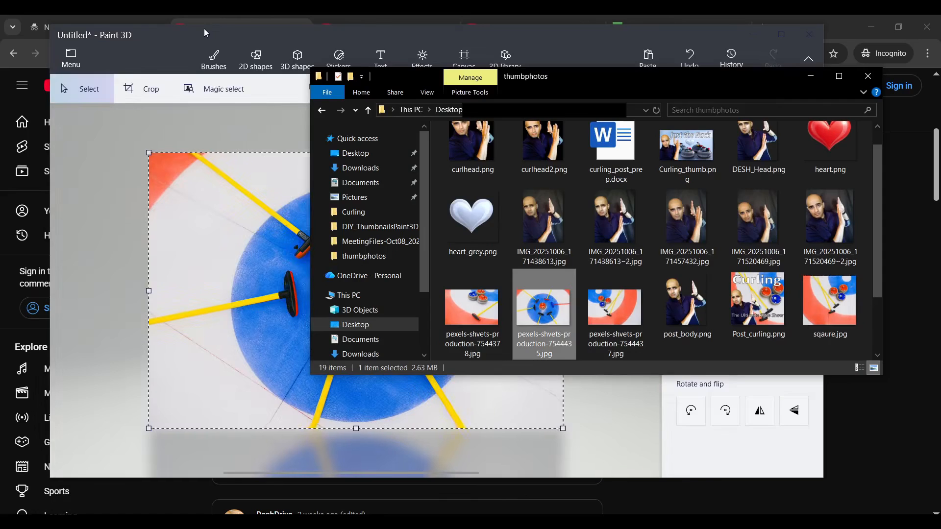
pyautogui.click(206, 32)
pyautogui.moveTo(151, 154); pyautogui.dragTo(227, 189)
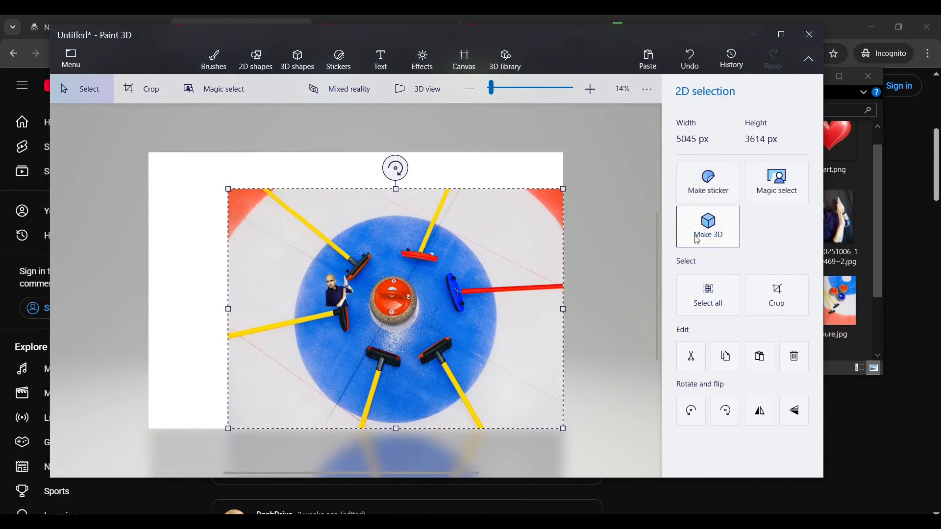
pyautogui.click(703, 239)
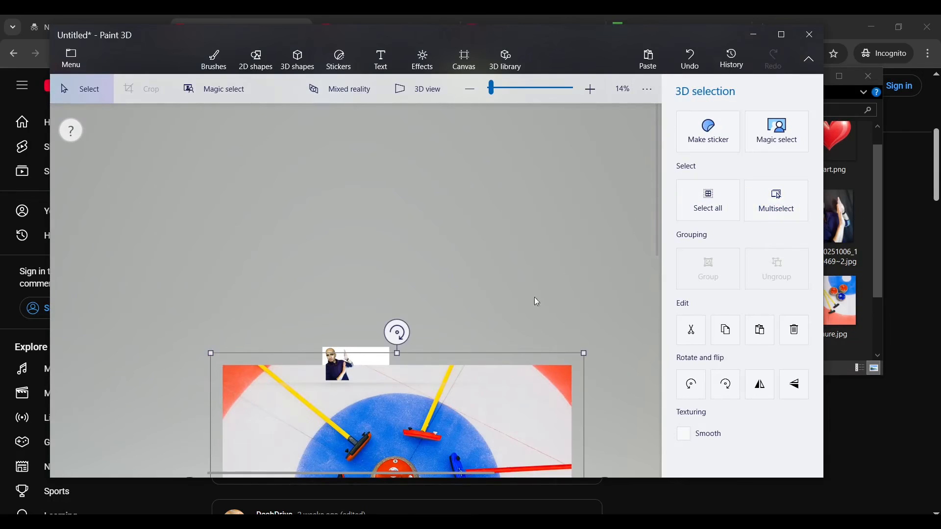
# - Scale the curling photo down to roughly the canvas width and position it over the white canvas
pyautogui.scroll(-2, 371, 419)
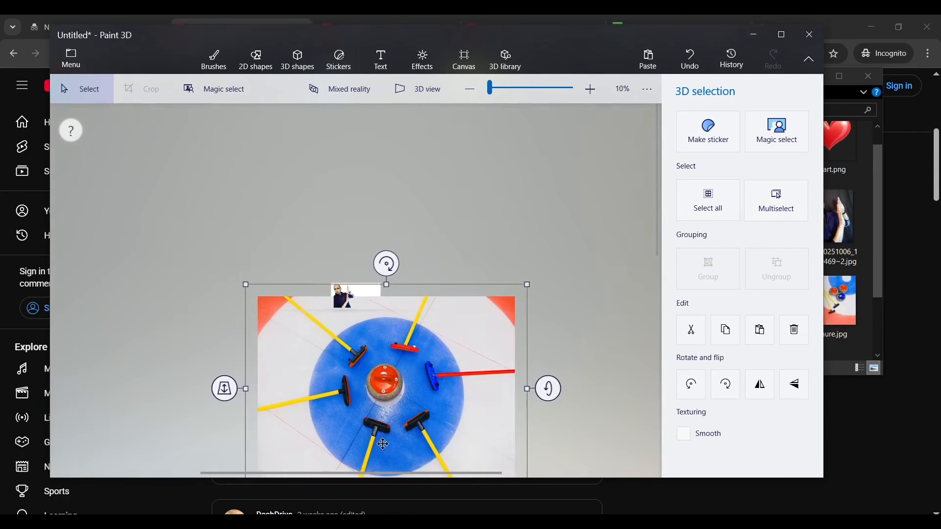
pyautogui.moveTo(376, 395); pyautogui.dragTo(344, 295)
pyautogui.moveTo(216, 185); pyautogui.dragTo(394, 312)
pyautogui.moveTo(452, 361); pyautogui.dragTo(351, 303)
pyautogui.scroll(4, 350, 299)
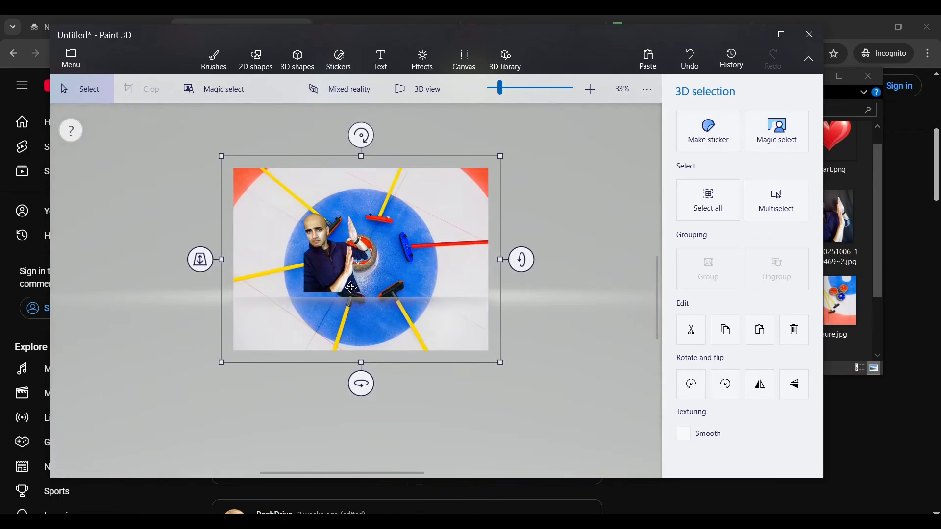
pyautogui.moveTo(217, 158); pyautogui.dragTo(330, 235)
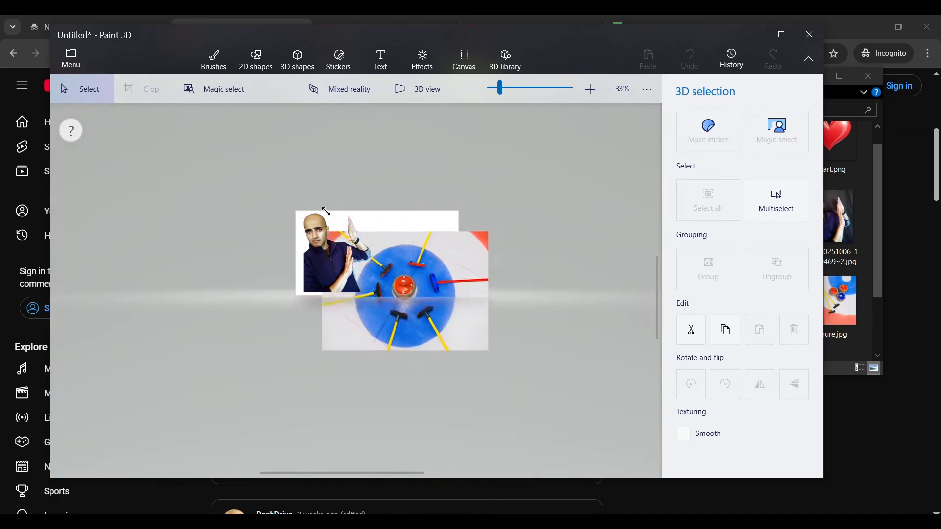
pyautogui.moveTo(441, 308); pyautogui.dragTo(395, 272)
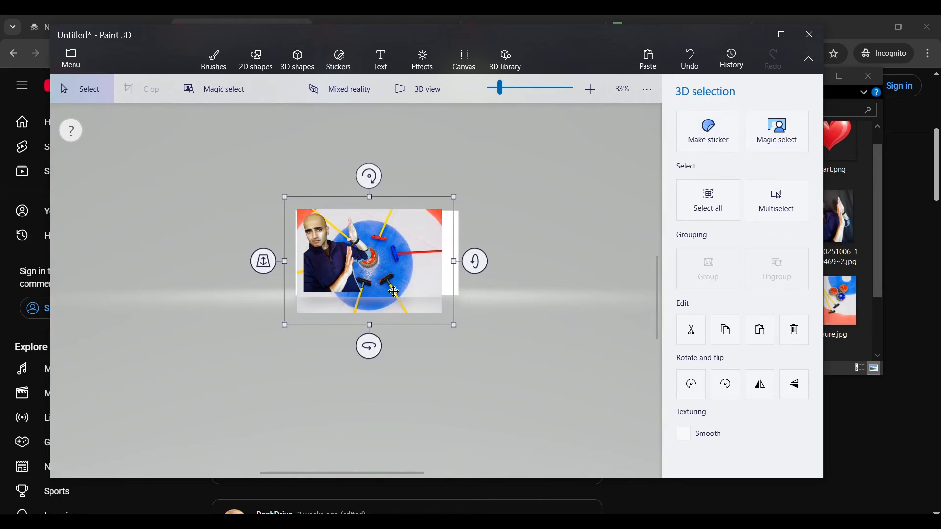
pyautogui.moveTo(452, 323); pyautogui.dragTo(472, 338)
pyautogui.scroll(2, 415, 309)
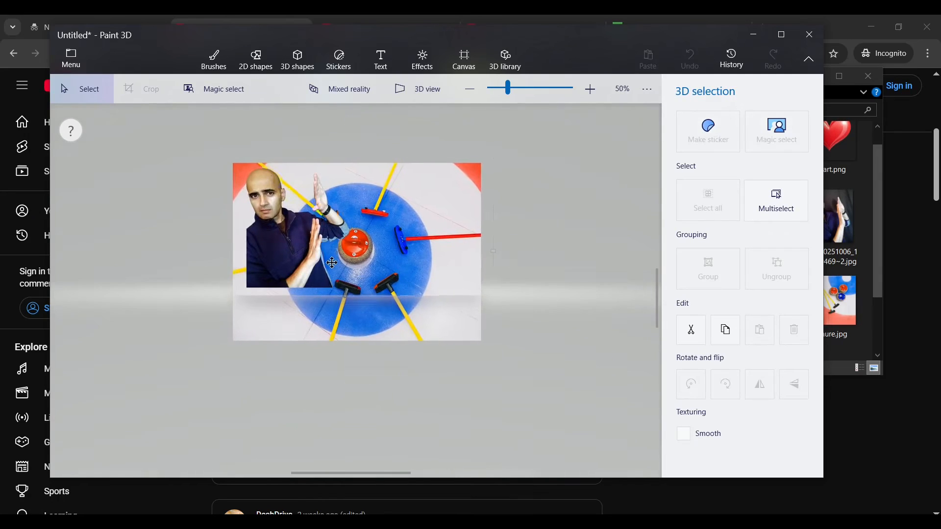
# - Push the curling photo back in depth behind the man, then realign and enlarge it to cover the canvas
pyautogui.click(334, 263)
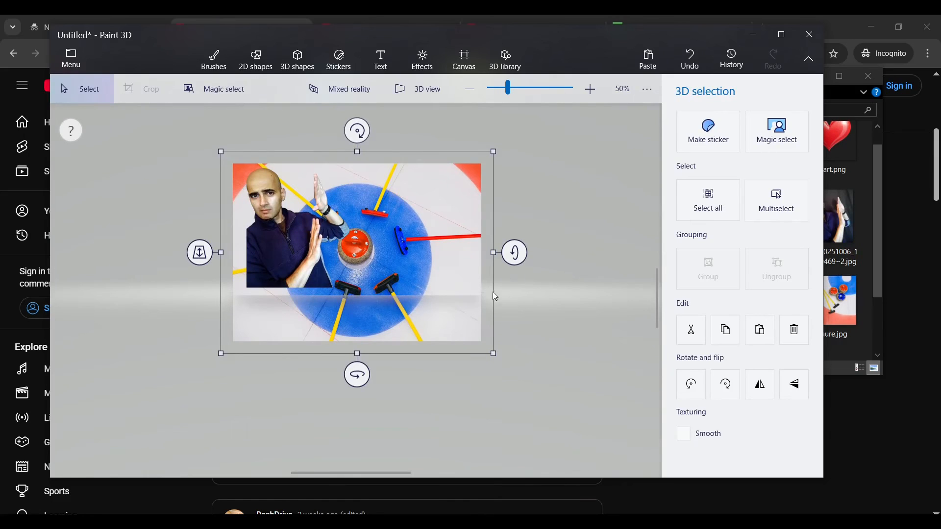
pyautogui.scroll(1, 351, 227)
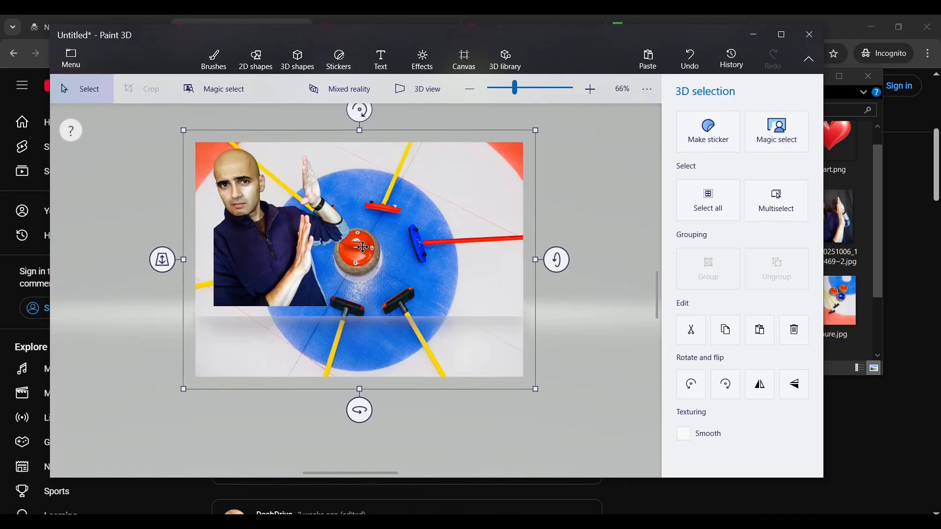
pyautogui.moveTo(162, 259); pyautogui.dragTo(159, 234)
pyautogui.moveTo(330, 272); pyautogui.dragTo(327, 270)
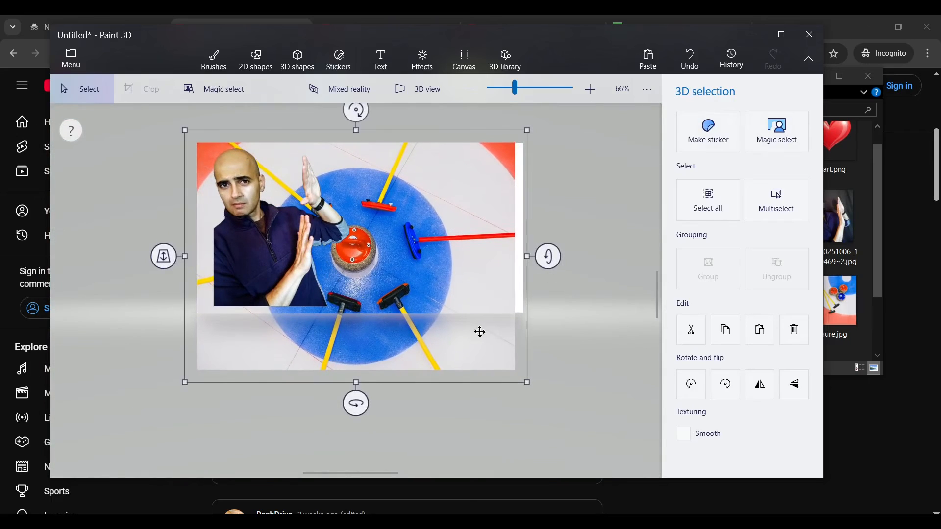
pyautogui.moveTo(525, 380); pyautogui.dragTo(537, 385)
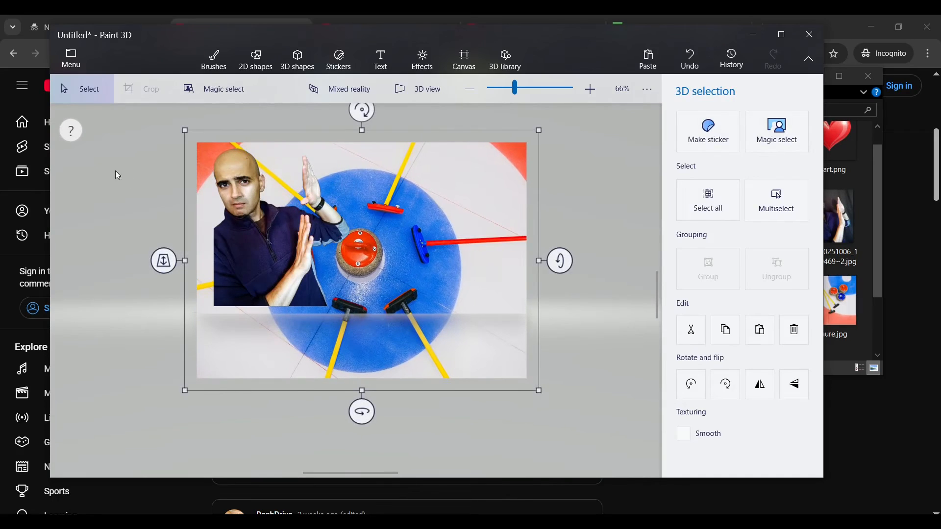
pyautogui.click(108, 194)
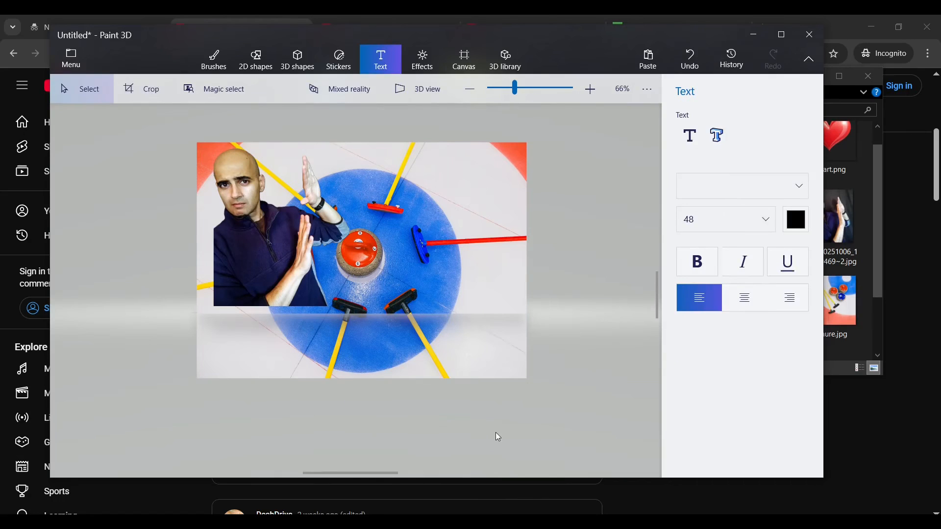
# - Move the cut-out of the man slightly down so its base lines up with the canvas's bottom edge
pyautogui.click(265, 237)
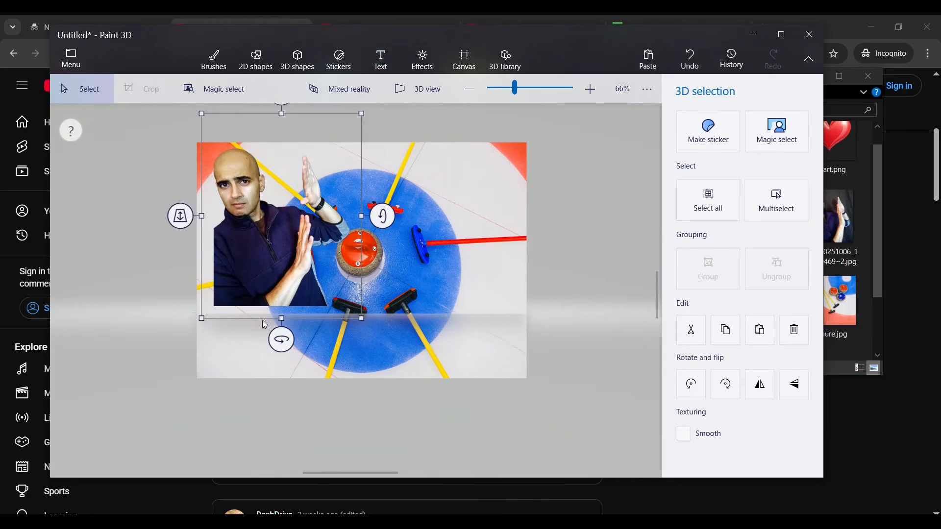
pyautogui.moveTo(259, 241); pyautogui.dragTo(261, 251)
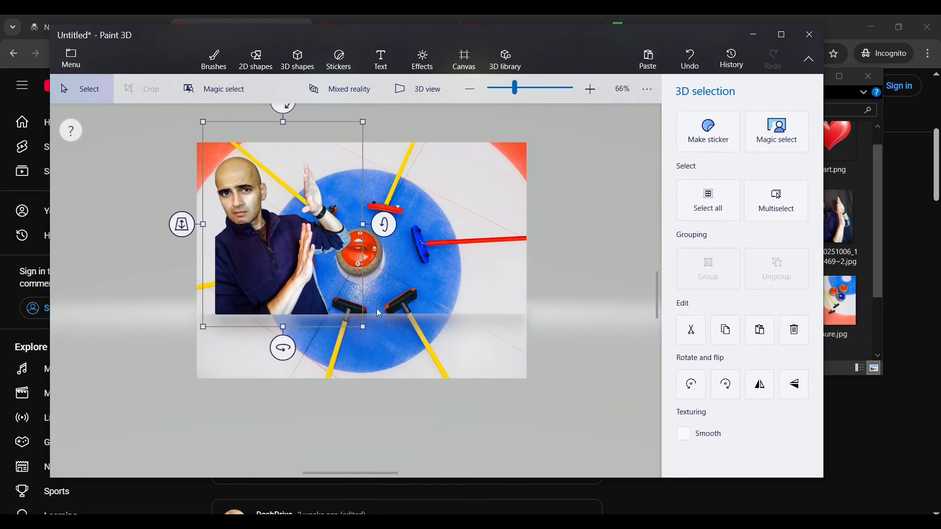
pyautogui.moveTo(290, 281); pyautogui.dragTo(291, 281)
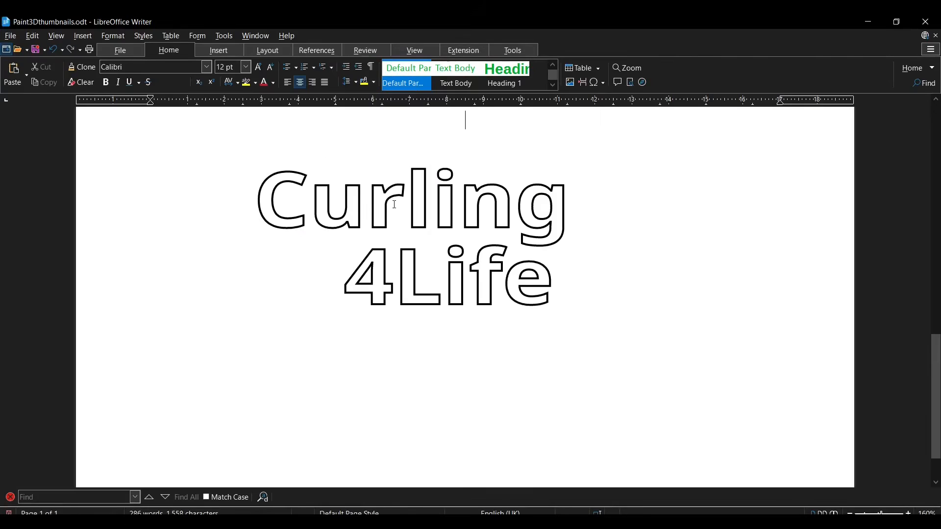
# - Copy the outlined "Curling 4Life" text from Paint3Dthumbnails.odt in LibreOffice Writer and paste it into the Paint 3D project
pyautogui.click(382, 201)
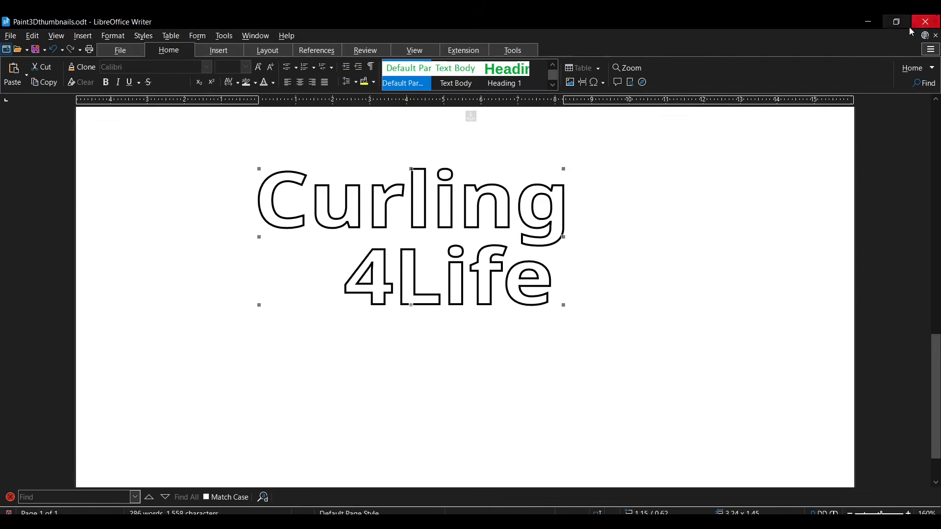
pyautogui.click(869, 22)
pyautogui.hotkey('ctrl', 'v')
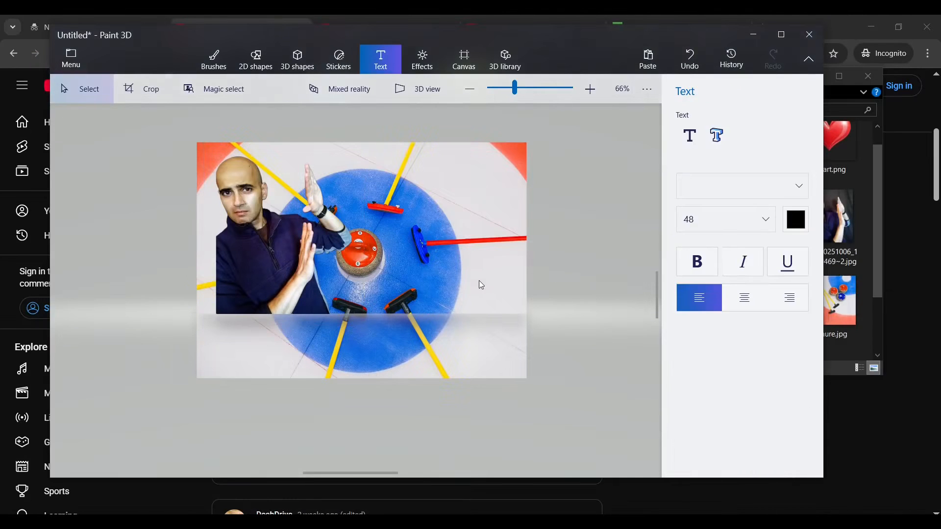
pyautogui.hotkey('ctrl', 'v')
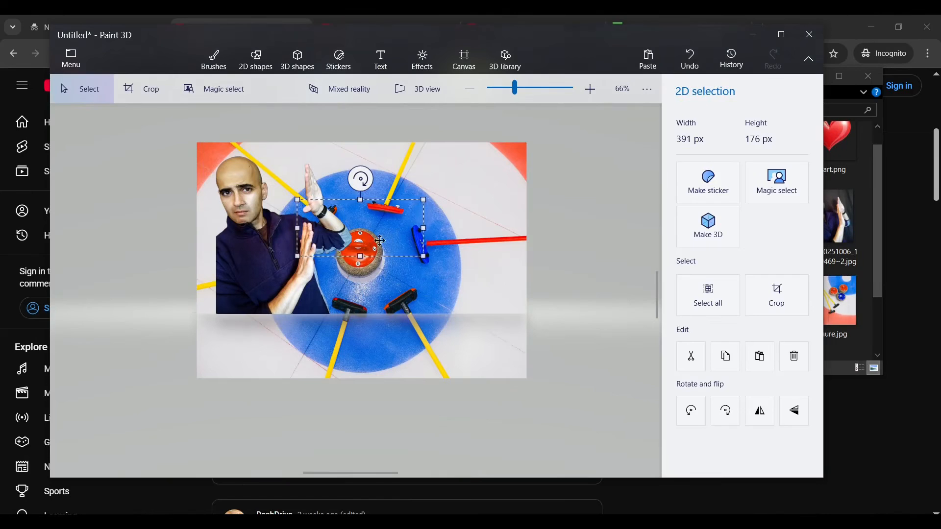
# - Convert the pasted "Curling 4Life" text into a 3D object and bring it forward in depth
pyautogui.click(709, 228)
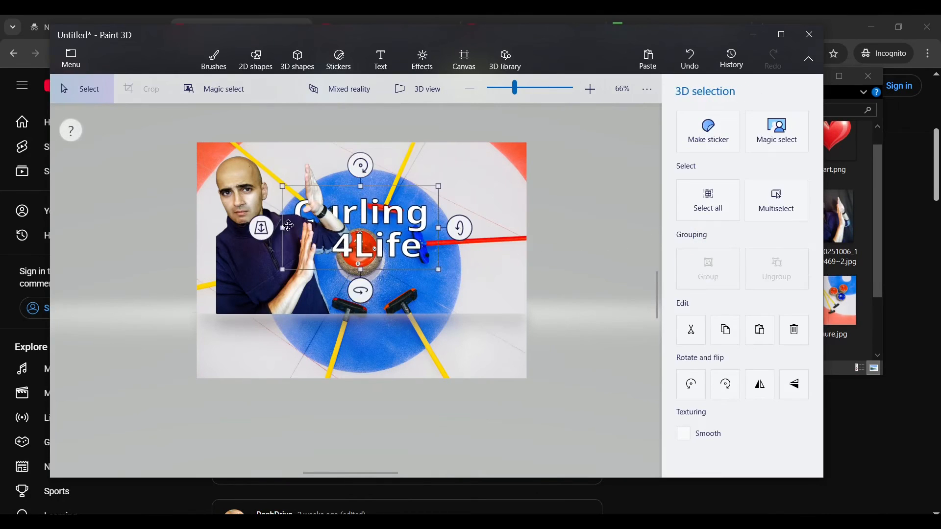
pyautogui.moveTo(266, 229); pyautogui.dragTo(268, 285)
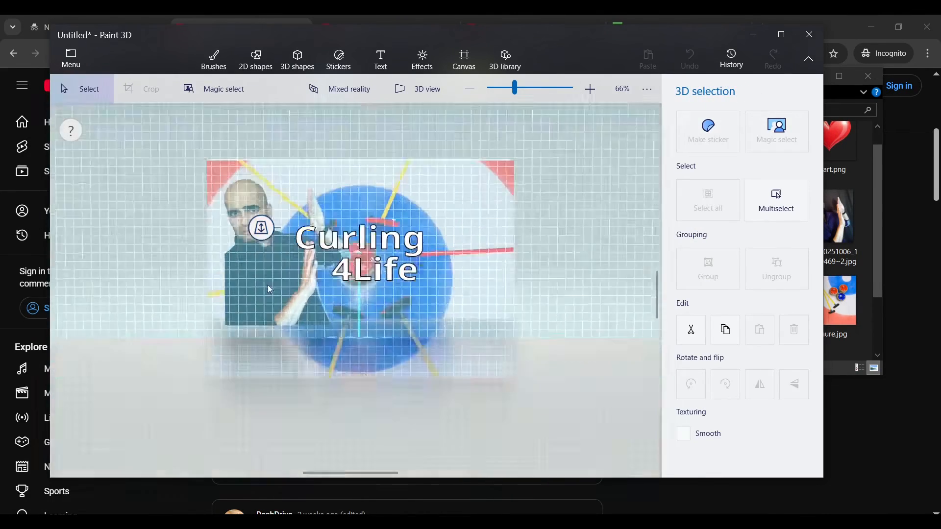
pyautogui.scroll(3, 279, 253)
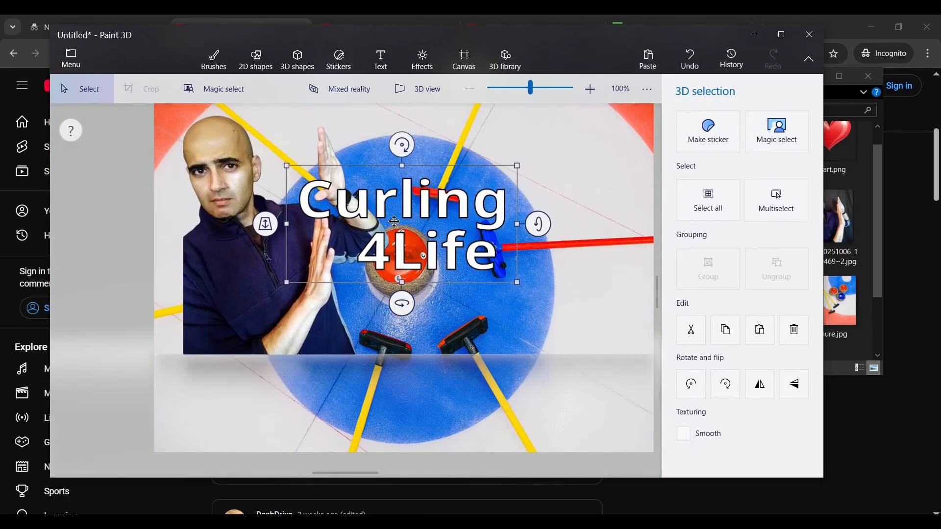
# - Move the "Curling 4Life" text up beside the man's head and enlarge it to span most of the canvas width
pyautogui.moveTo(376, 208); pyautogui.dragTo(314, 148)
pyautogui.moveTo(451, 222); pyautogui.dragTo(484, 236)
pyautogui.moveTo(201, 170); pyautogui.dragTo(227, 138)
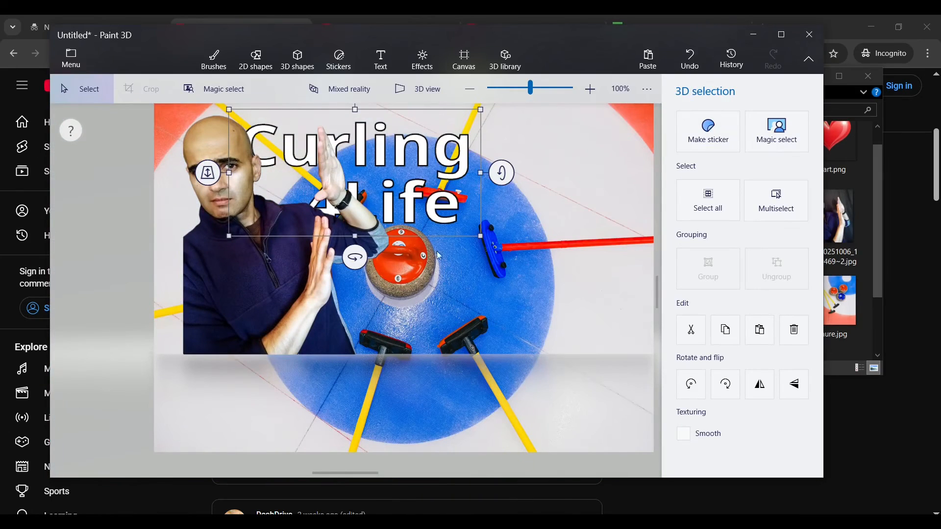
pyautogui.moveTo(480, 238); pyautogui.dragTo(632, 308)
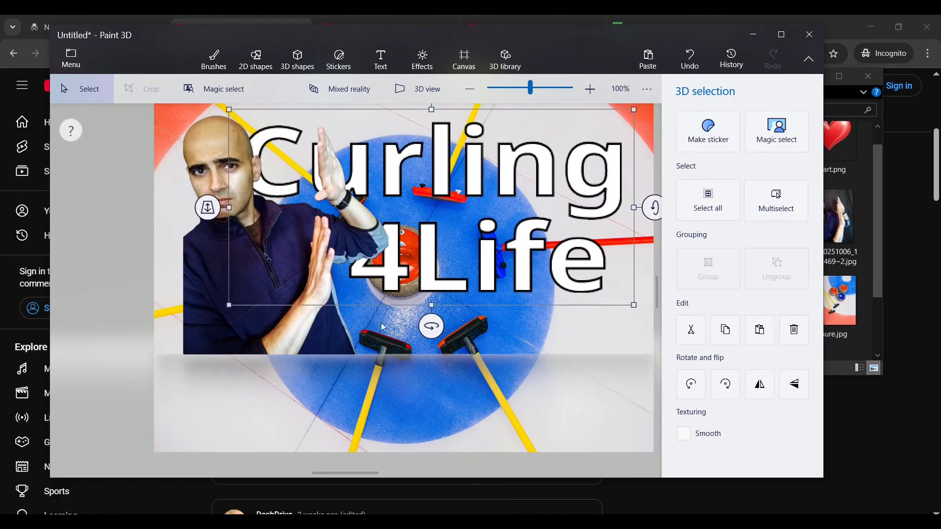
# - Bring the enlarged text further forward so it sits in front of the man, and align it with the canvas's right side
pyautogui.scroll(-3, 382, 323)
pyautogui.moveTo(421, 224); pyautogui.dragTo(413, 207)
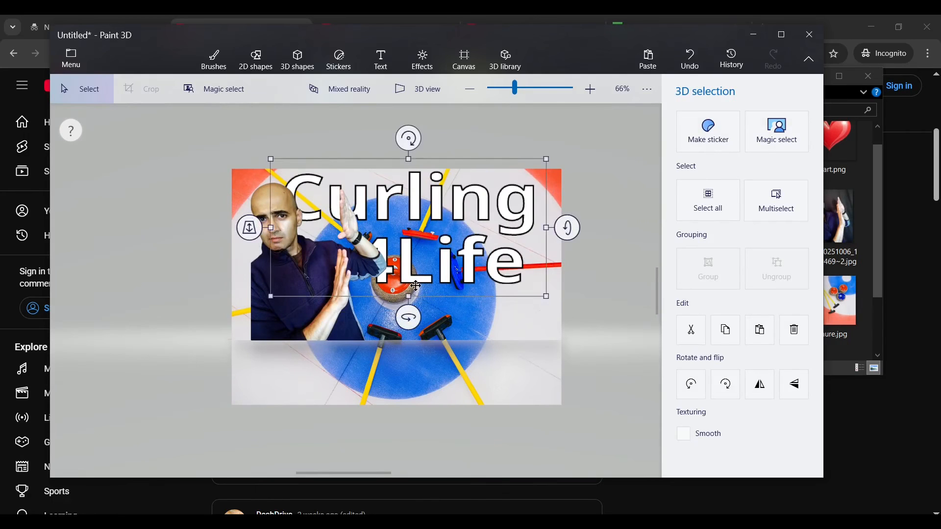
pyautogui.moveTo(249, 228); pyautogui.dragTo(248, 279)
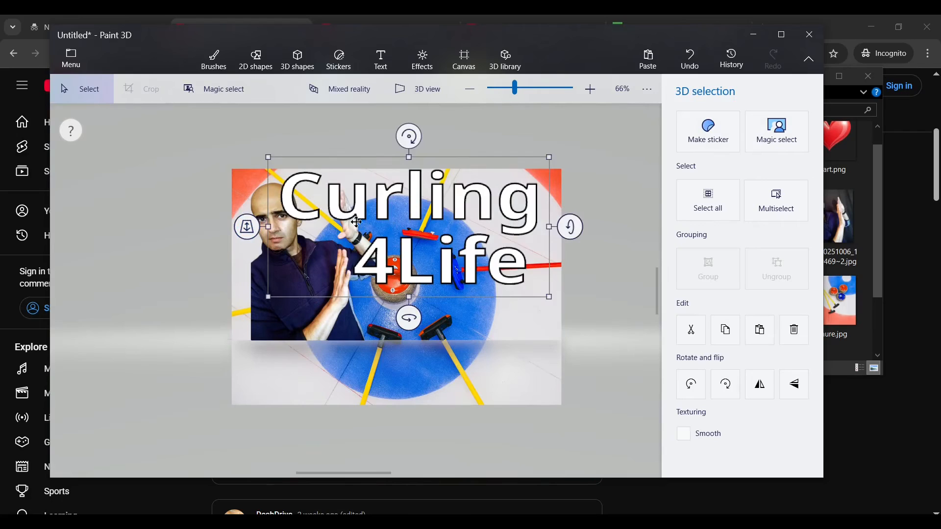
pyautogui.moveTo(391, 209); pyautogui.dragTo(376, 214)
pyautogui.click(171, 267)
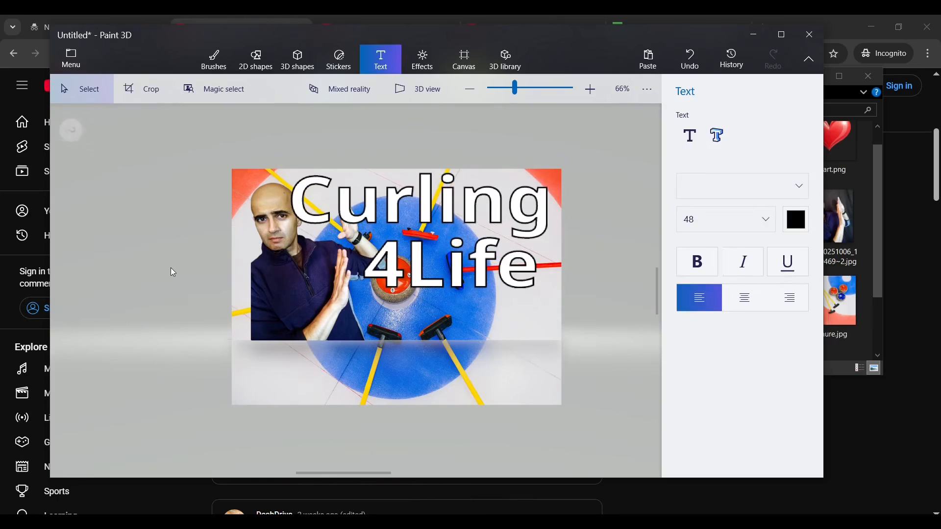
# - Crop the canvas with a 16:9 frame of 932 × 524 px, shifted slightly right to hold the man and the whole text
pyautogui.click(142, 96)
pyautogui.click(699, 149)
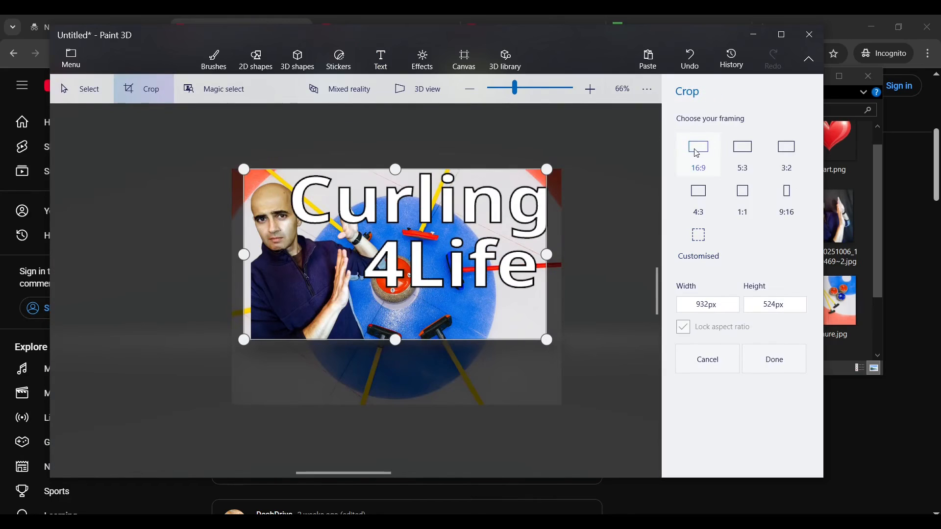
pyautogui.moveTo(408, 235)
pyautogui.mouseDown()
pyautogui.moveTo(420, 231)
pyautogui.moveTo(407, 230)
pyautogui.mouseUp()
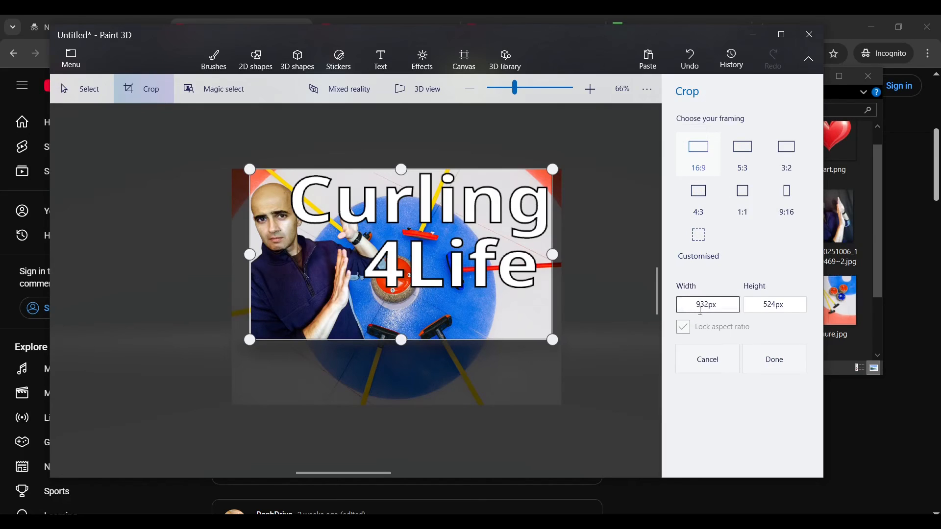
pyautogui.click(775, 360)
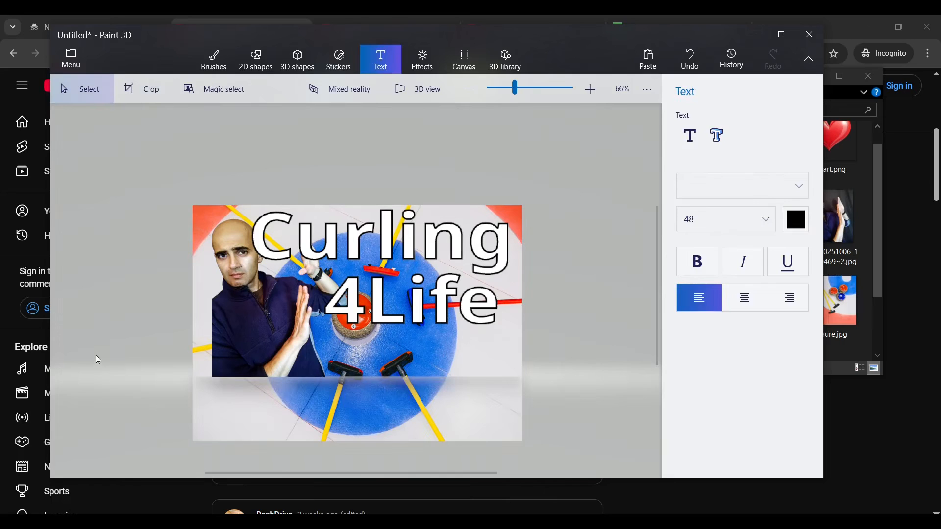
# - Start saving a copy of the finished thumbnail in the Image format
pyautogui.click(73, 54)
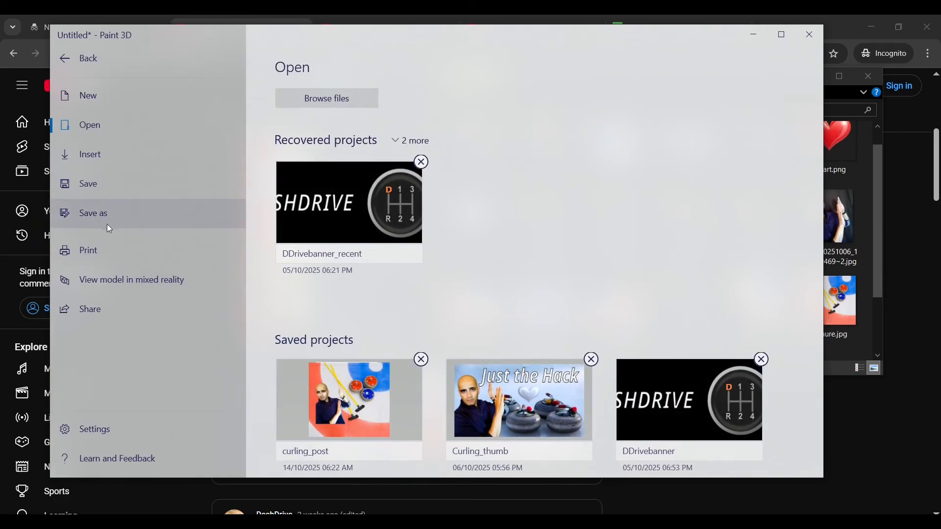
pyautogui.click(114, 211)
pyautogui.click(303, 132)
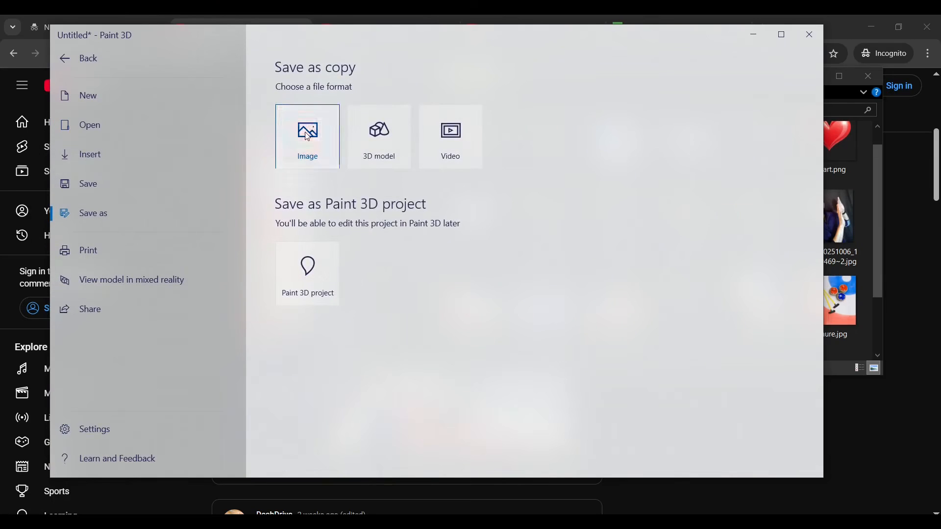